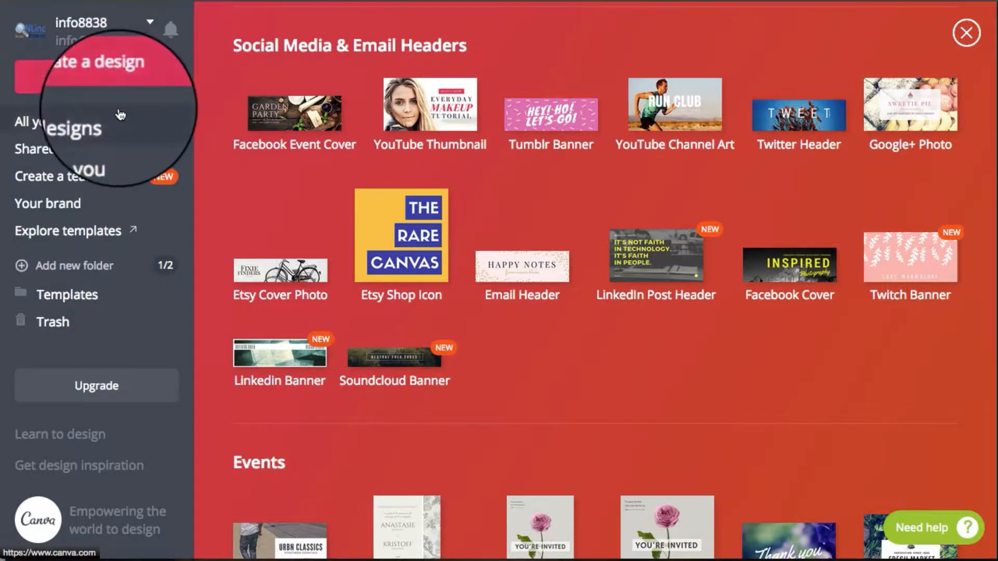
- Create a new blank design using the YouTube Thumbnail format under Social Media & Email Headers
{"action": "scroll", "coordinate": [791, 255], "scroll_direction": "down", "scroll_amount": 10}
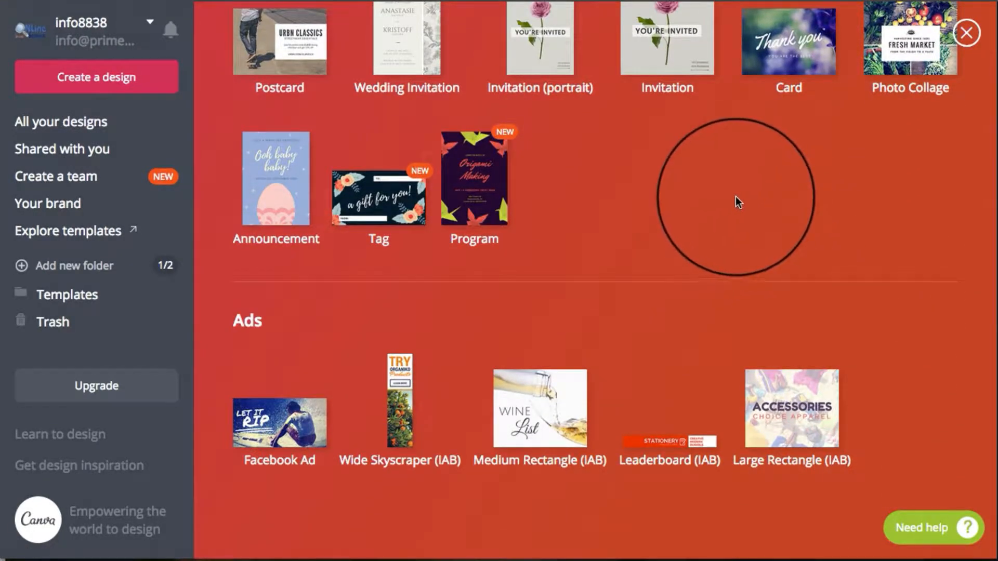
{"action": "scroll", "coordinate": [436, 305], "scroll_direction": "up", "scroll_amount": 10}
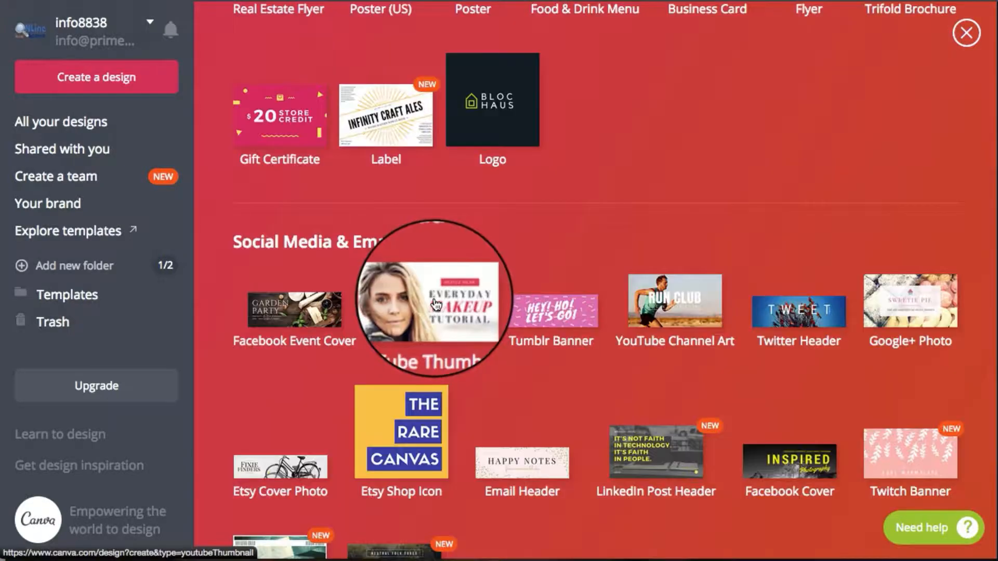
{"action": "left_click", "coordinate": [432, 301]}
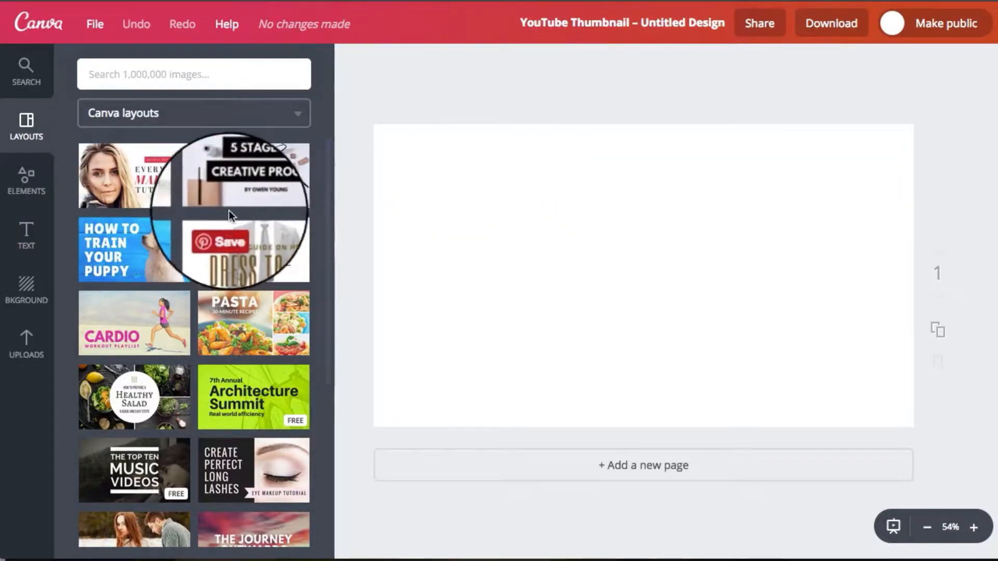
- Browse the Canva layouts and apply the free "Travel Photography – 8 Easy Tips and Tricks" layout to the page
{"action": "left_click", "coordinate": [295, 115]}
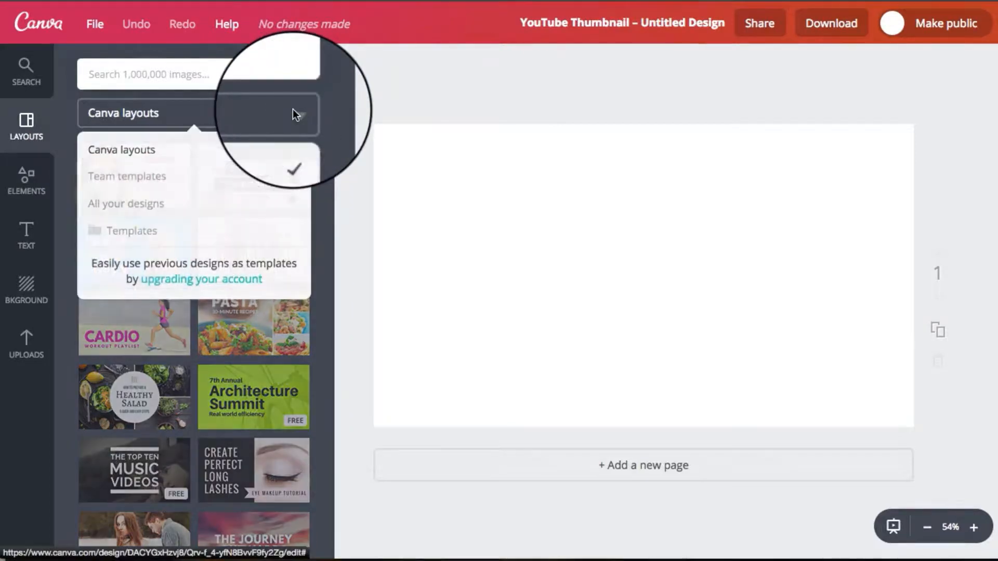
{"action": "left_click", "coordinate": [321, 97]}
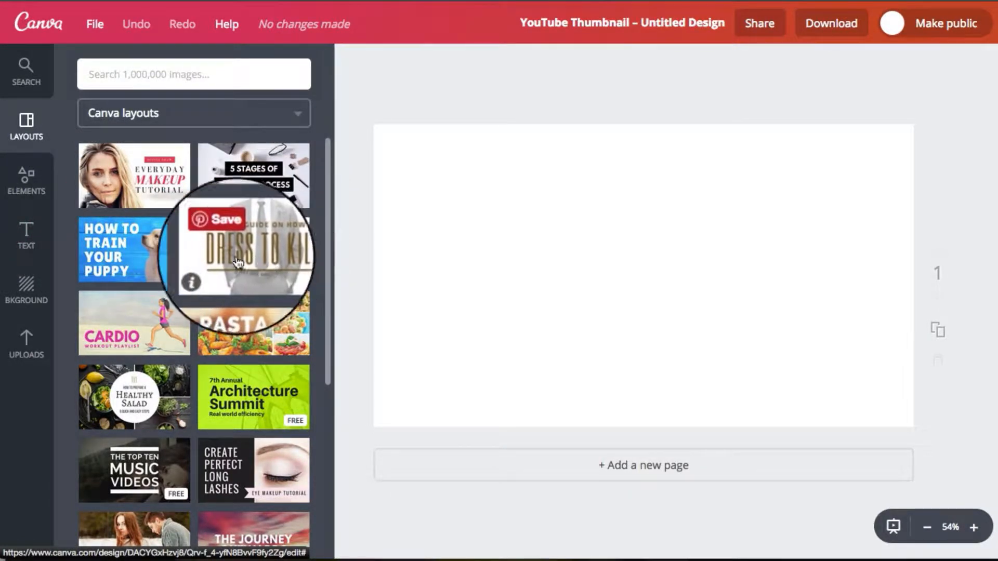
{"action": "scroll", "coordinate": [232, 259], "scroll_direction": "down", "scroll_amount": 5}
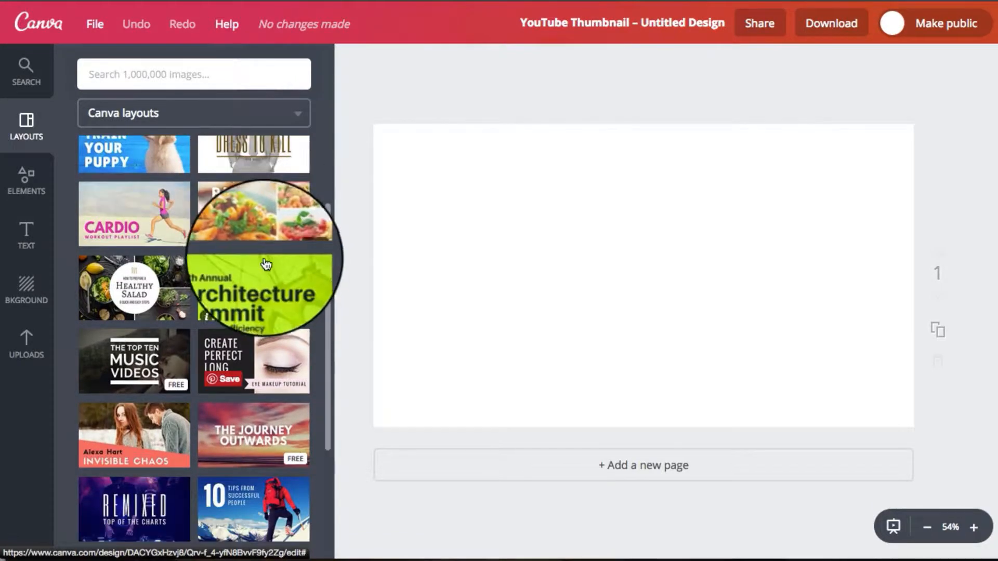
{"action": "scroll", "coordinate": [265, 260], "scroll_direction": "down", "scroll_amount": 1}
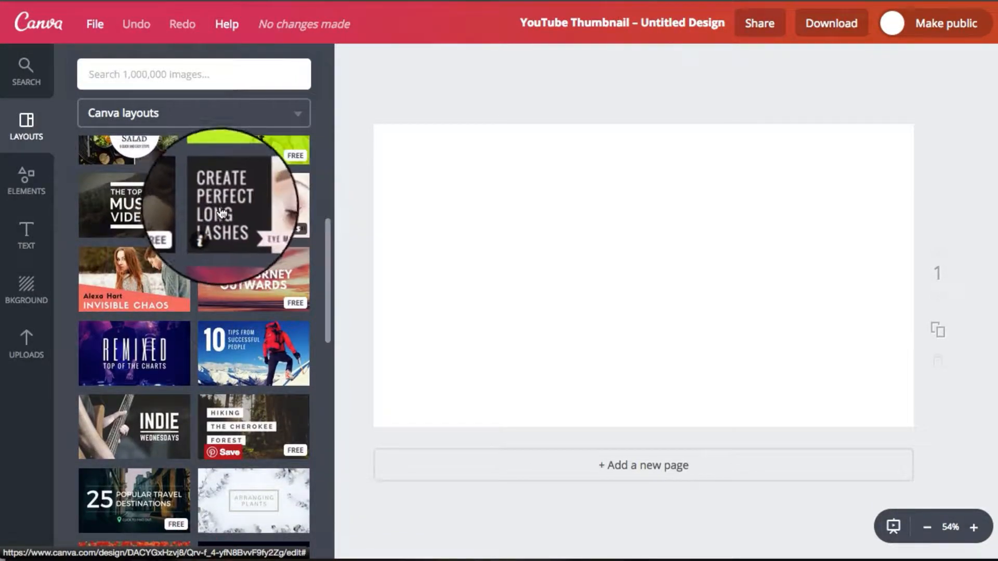
{"action": "scroll", "coordinate": [125, 235], "scroll_direction": "down", "scroll_amount": 1}
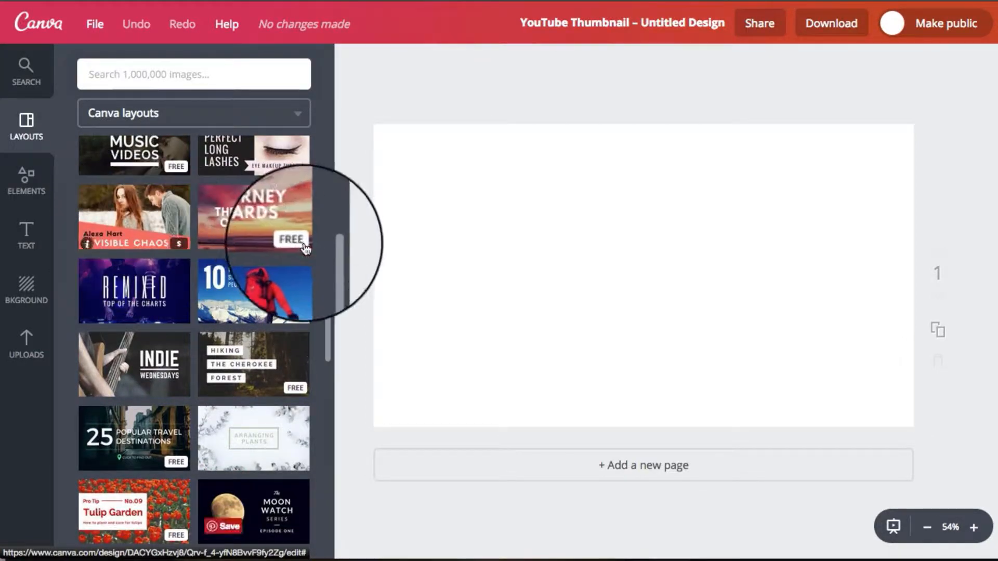
{"action": "scroll", "coordinate": [271, 234], "scroll_direction": "down", "scroll_amount": 1}
{"action": "scroll", "coordinate": [257, 249], "scroll_direction": "down", "scroll_amount": 10}
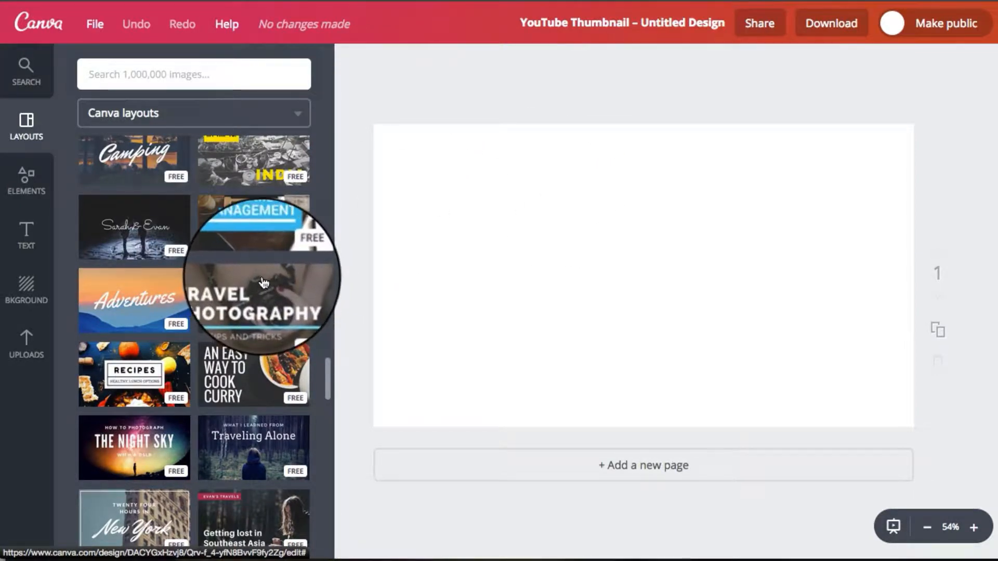
{"action": "scroll", "coordinate": [264, 282], "scroll_direction": "down", "scroll_amount": 2}
{"action": "left_click_drag", "start_coordinate": [262, 260], "coordinate": [632, 207]}
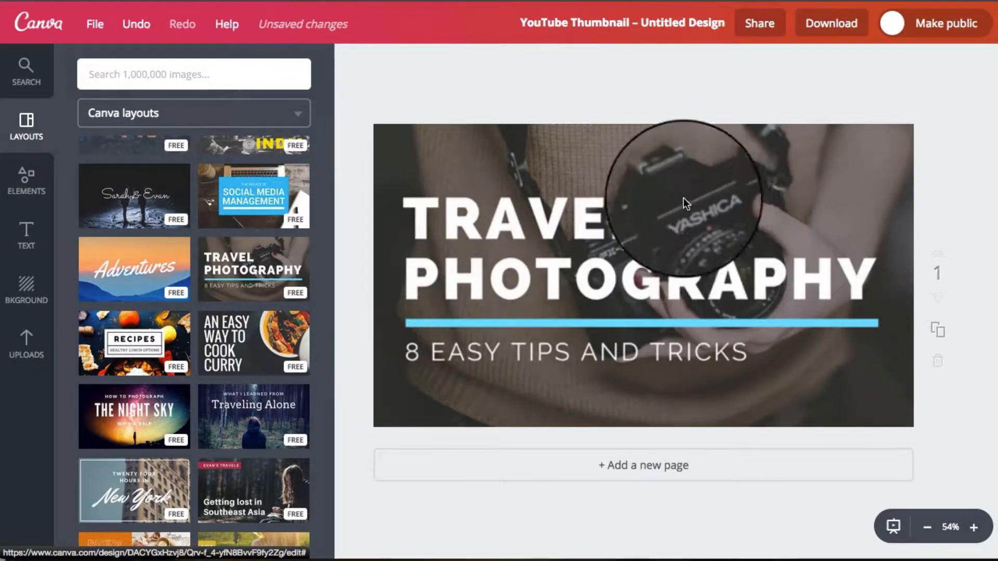
{"action": "left_click", "coordinate": [713, 192]}
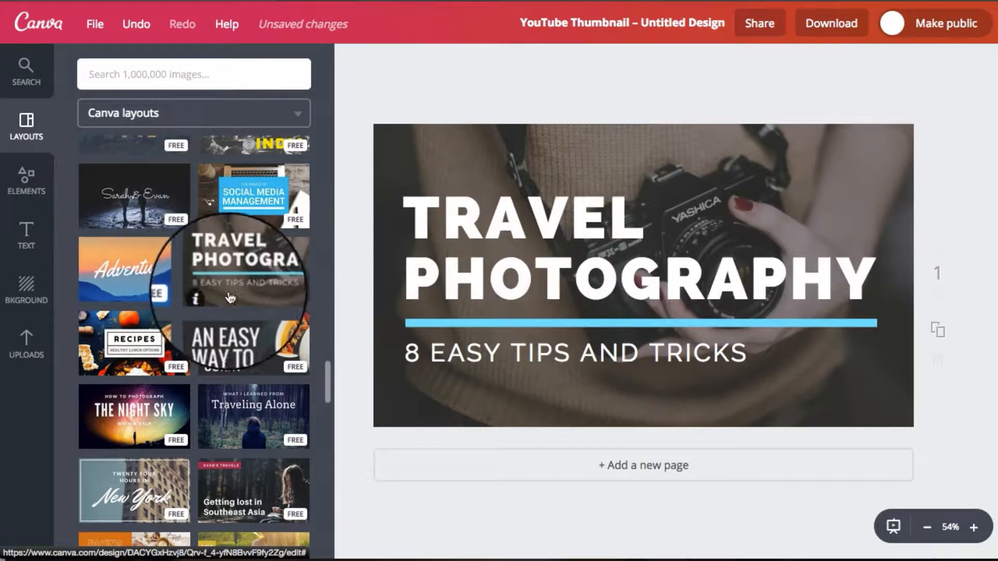
- Change the colour of the blue line between the title and the subtitle to yellow
{"action": "scroll", "coordinate": [247, 244], "scroll_direction": "down", "scroll_amount": 1}
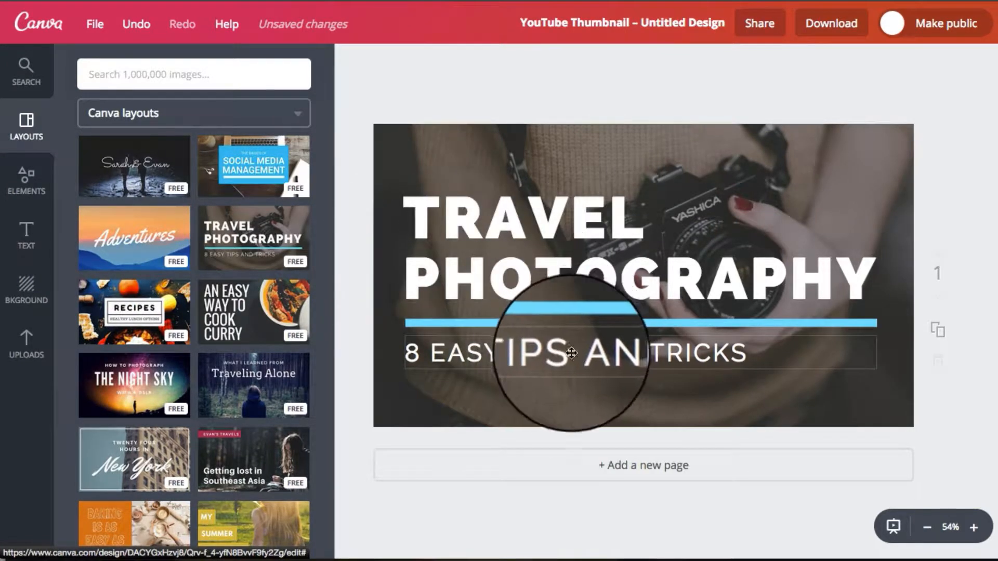
{"action": "scroll", "coordinate": [270, 312], "scroll_direction": "down", "scroll_amount": 1}
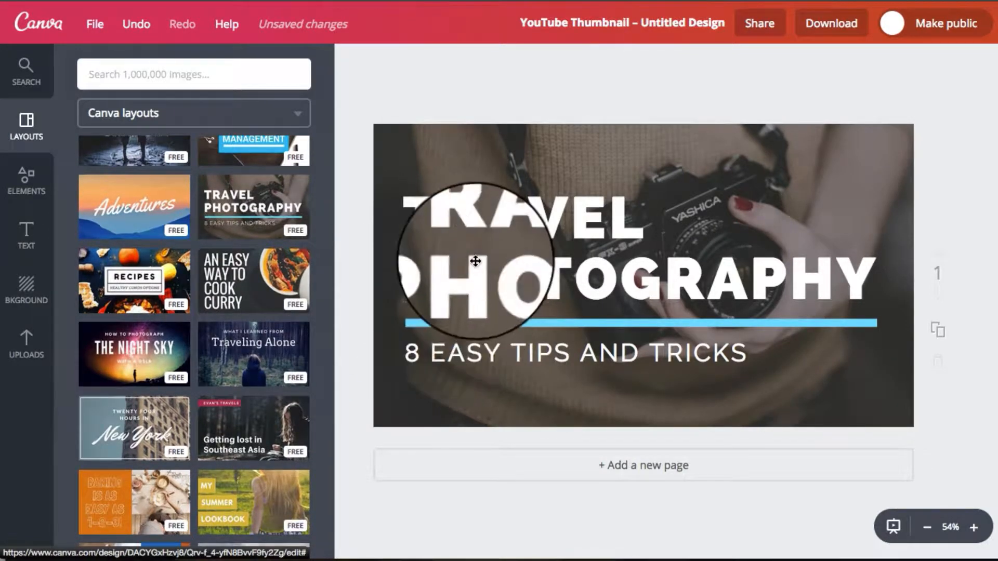
{"action": "left_click", "coordinate": [472, 325]}
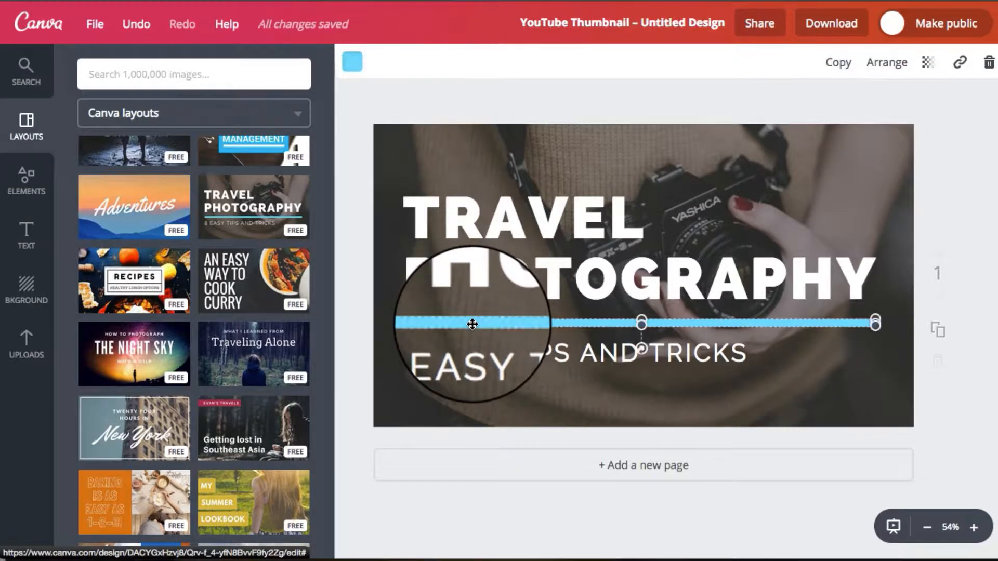
{"action": "left_click", "coordinate": [346, 62]}
{"action": "left_click", "coordinate": [438, 261]}
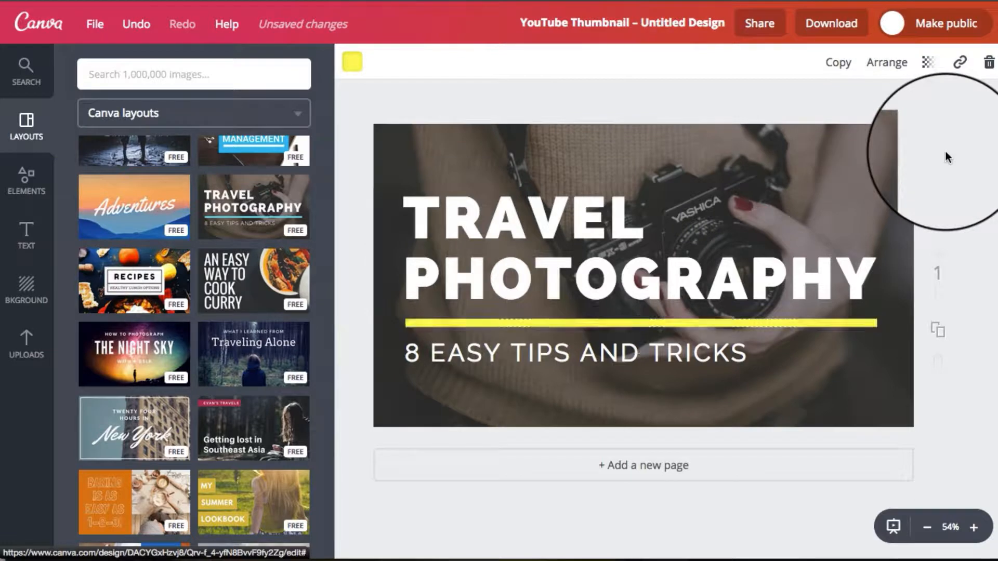
- Select the "Travel Photography" title and look through the remaining free layouts down to the empty photo grids
{"action": "left_click", "coordinate": [866, 260]}
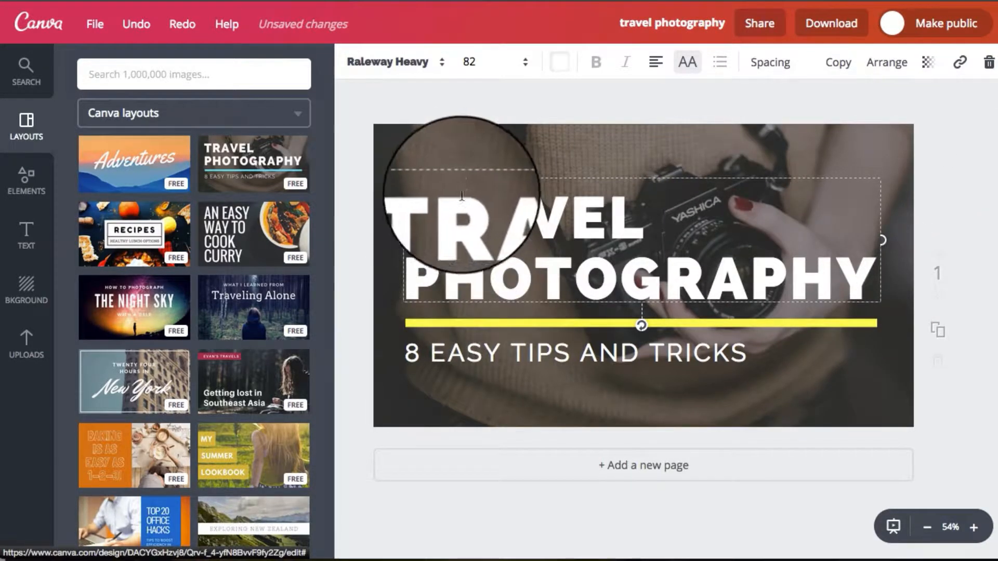
{"action": "scroll", "coordinate": [310, 283], "scroll_direction": "down", "scroll_amount": 1}
{"action": "scroll", "coordinate": [310, 282], "scroll_direction": "down", "scroll_amount": 3}
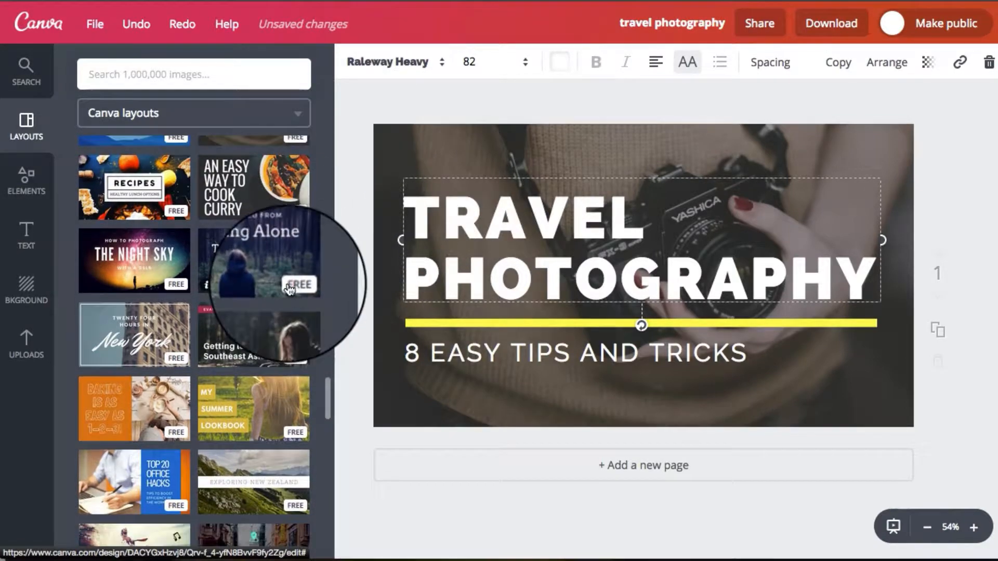
{"action": "scroll", "coordinate": [249, 291], "scroll_direction": "down", "scroll_amount": 12}
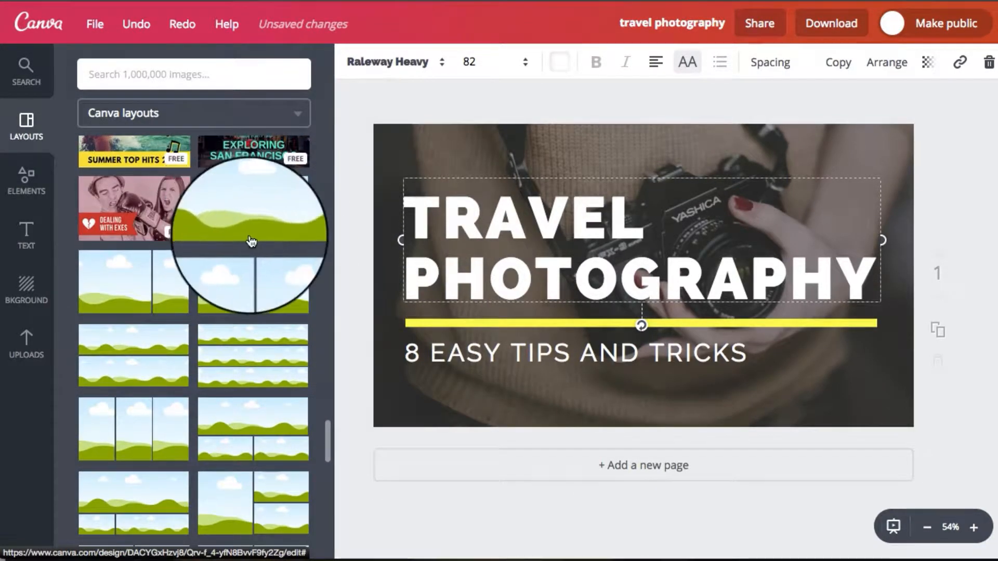
{"action": "scroll", "coordinate": [250, 261], "scroll_direction": "down", "scroll_amount": 1}
{"action": "scroll", "coordinate": [255, 266], "scroll_direction": "down", "scroll_amount": 2}
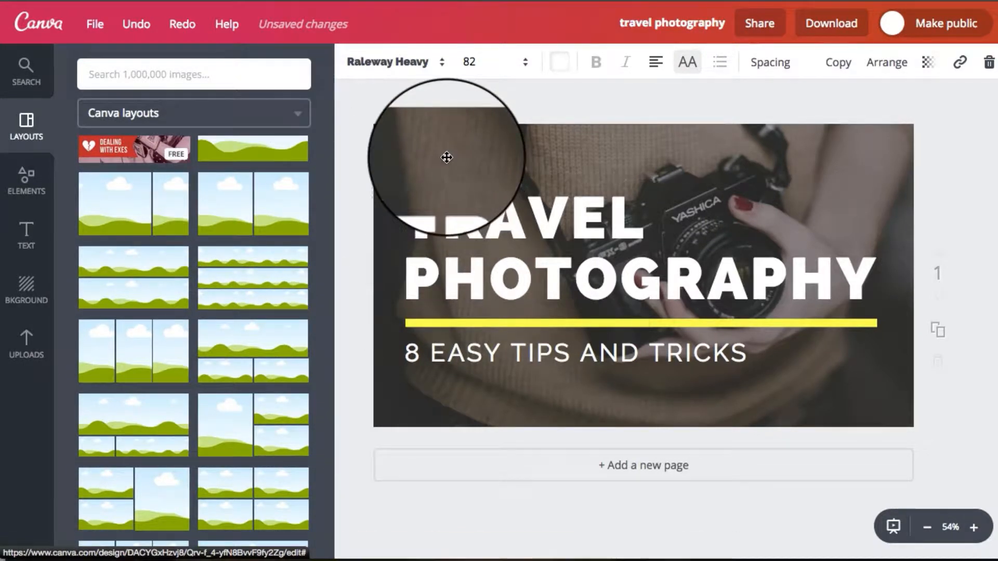
- Delete the camera photo, the "Travel Photography" title, the subtitle and the yellow line, leaving only the empty photo frame
{"action": "key", "text": "Delete"}
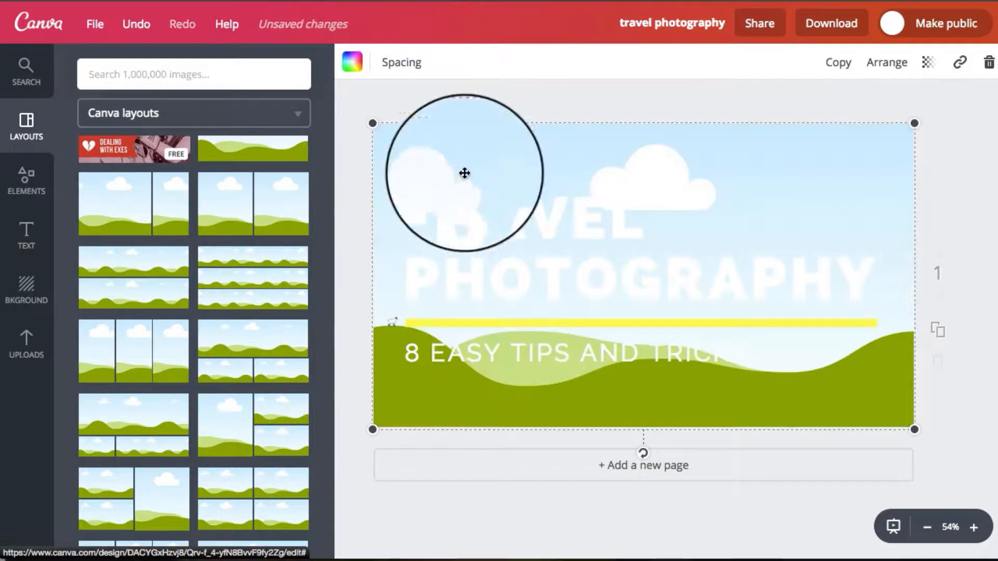
{"action": "left_click", "coordinate": [512, 292]}
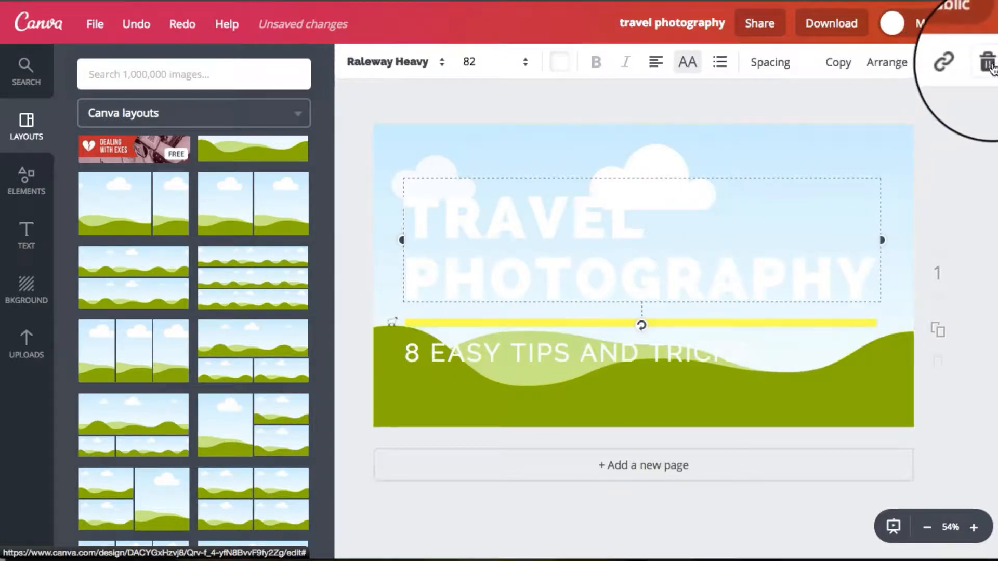
{"action": "key", "text": "Delete"}
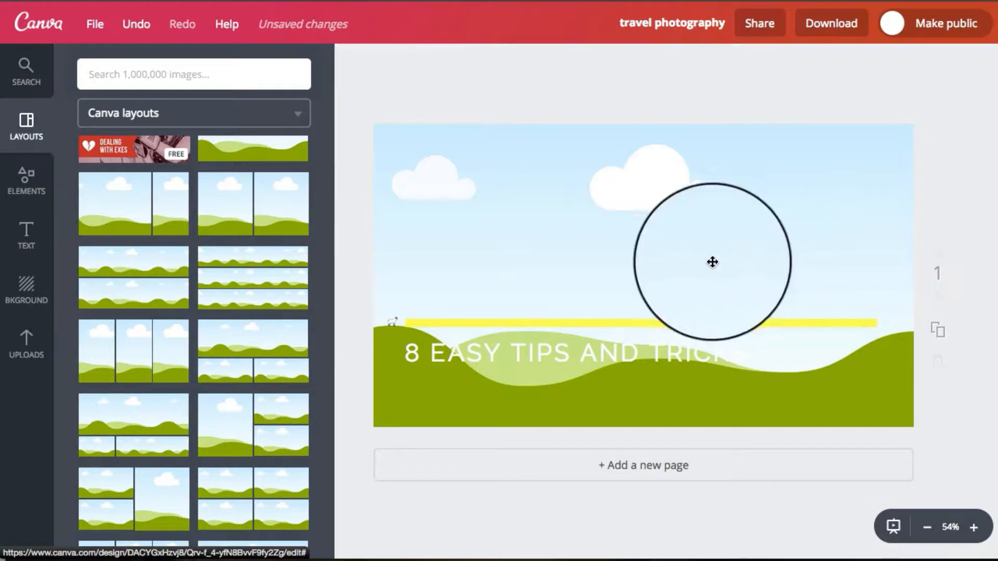
{"action": "left_click", "coordinate": [674, 359]}
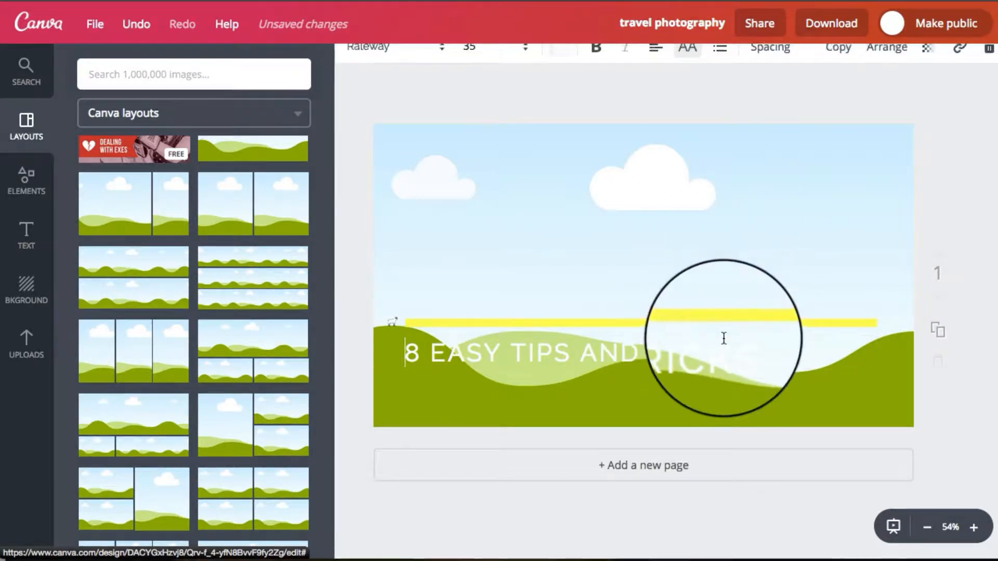
{"action": "left_click", "coordinate": [990, 64]}
{"action": "left_click", "coordinate": [781, 323]}
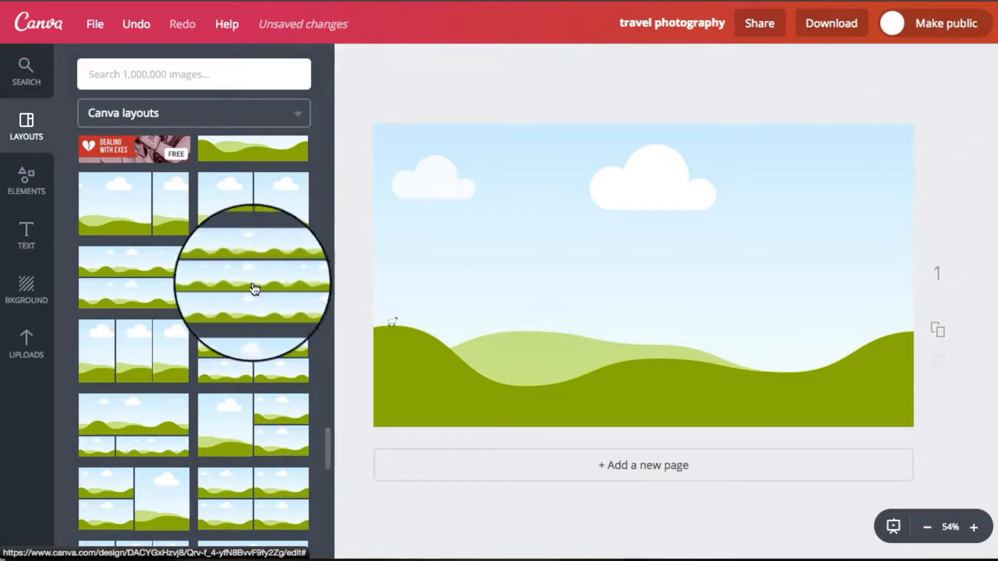
- Replace the page content with the two-frame photo grid layout that has a wide left frame and a narrow right frame
{"action": "scroll", "coordinate": [281, 186], "scroll_direction": "up", "scroll_amount": 3}
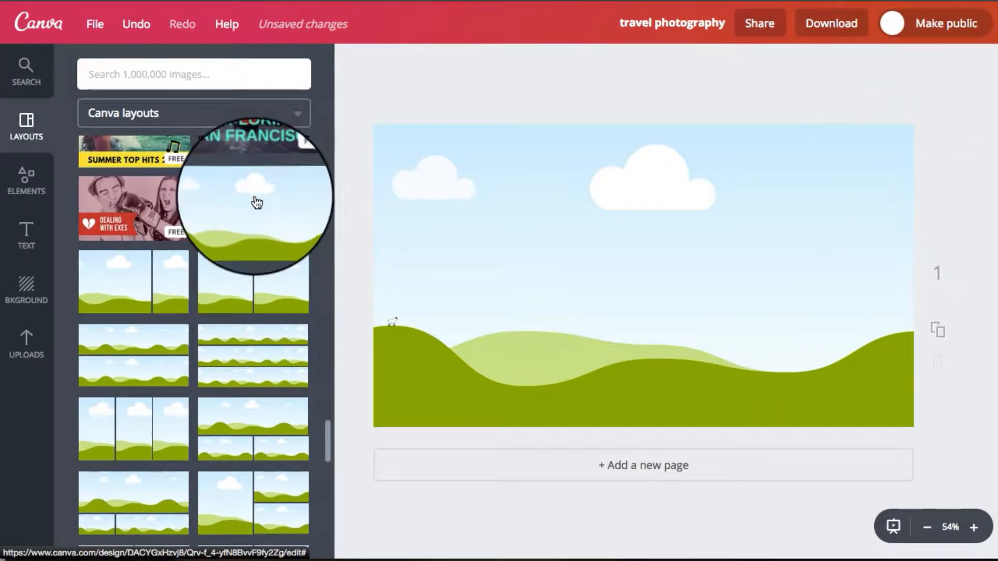
{"action": "scroll", "coordinate": [189, 251], "scroll_direction": "down", "scroll_amount": 3}
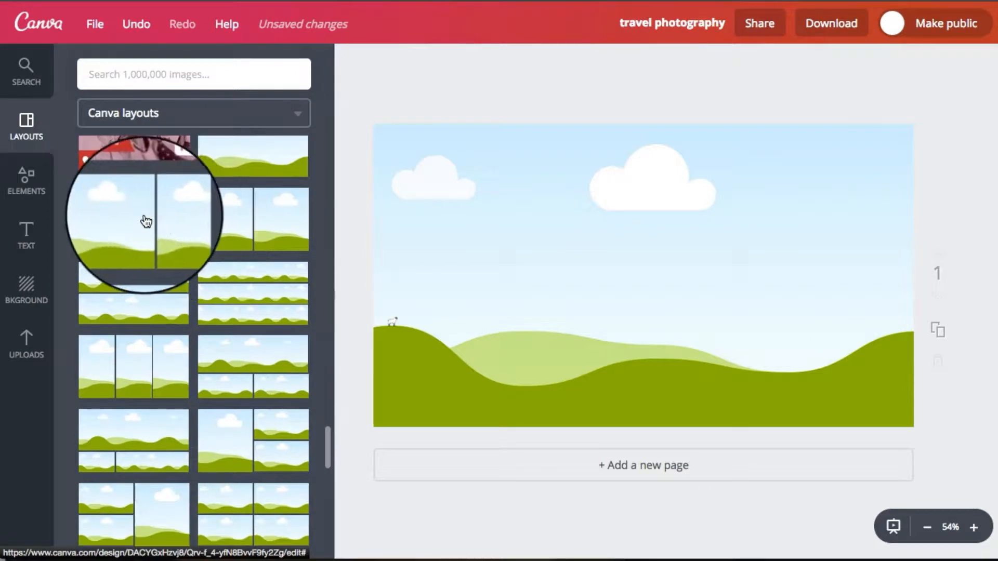
{"action": "scroll", "coordinate": [140, 224], "scroll_direction": "down", "scroll_amount": 4}
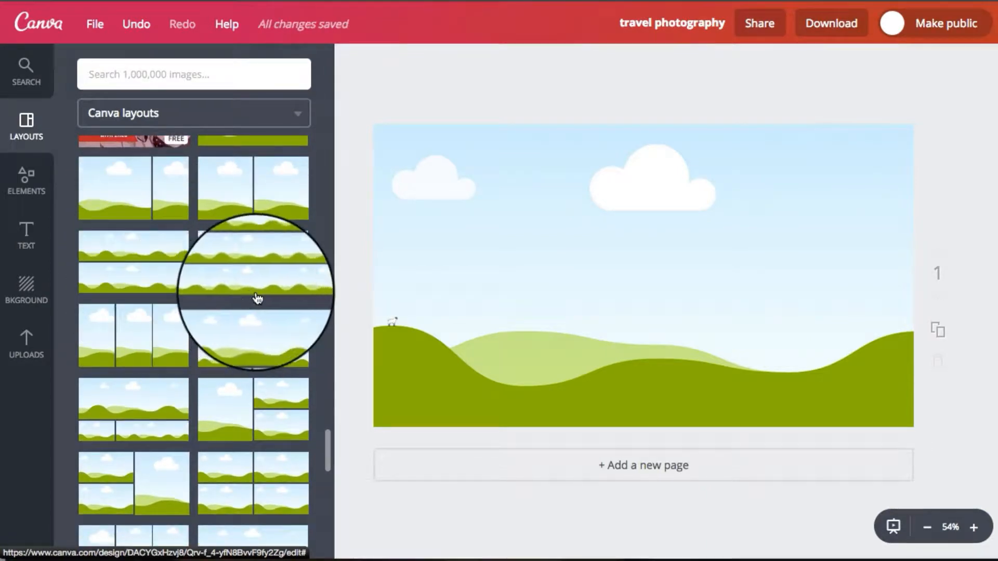
{"action": "scroll", "coordinate": [262, 299], "scroll_direction": "down", "scroll_amount": 5}
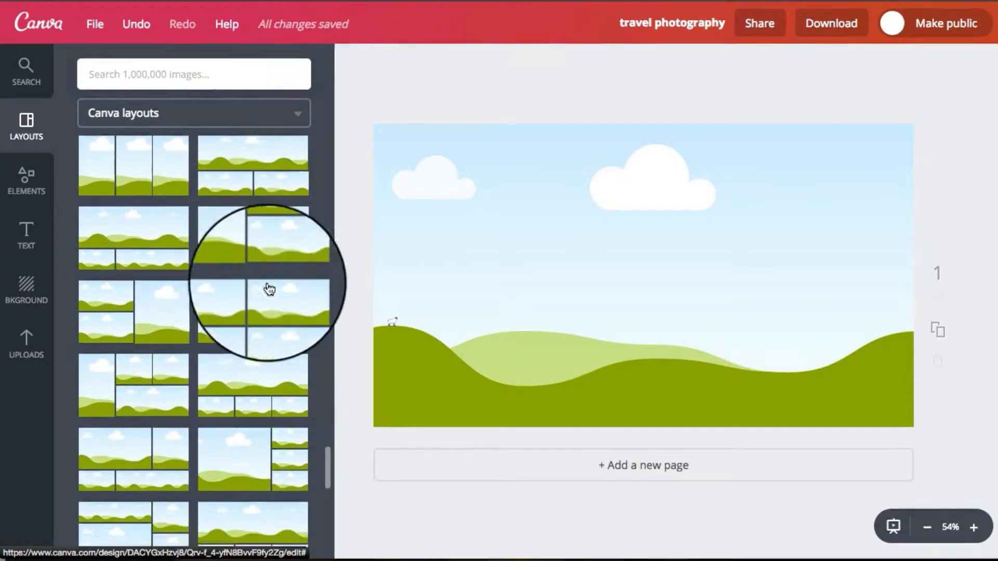
{"action": "scroll", "coordinate": [272, 286], "scroll_direction": "down", "scroll_amount": 8}
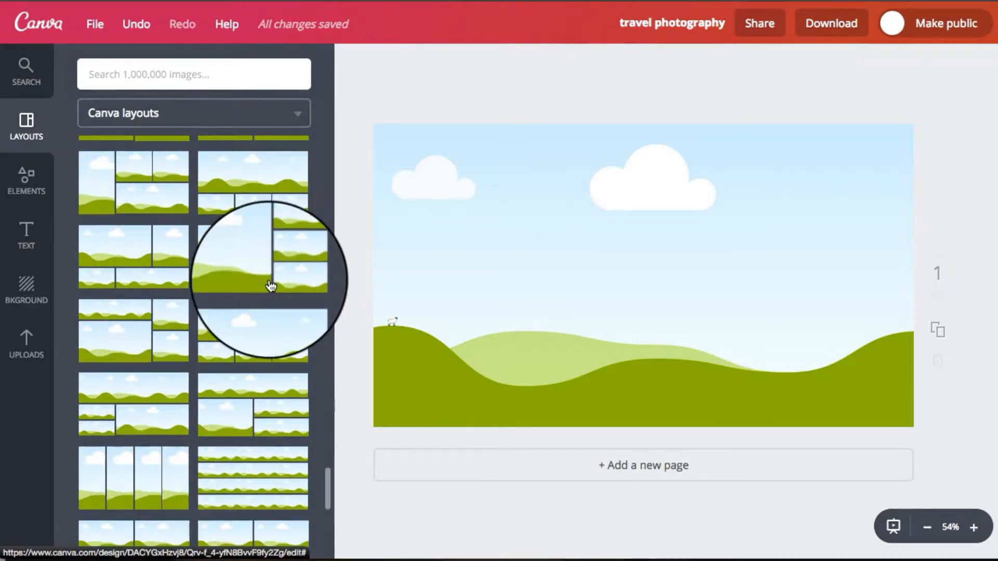
{"action": "scroll", "coordinate": [270, 286], "scroll_direction": "up", "scroll_amount": 10}
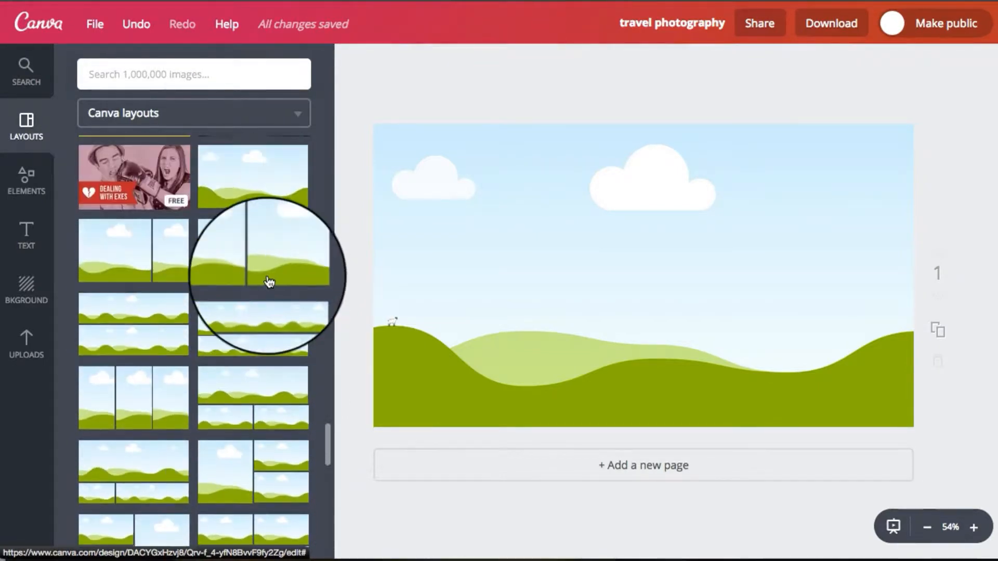
{"action": "left_click_drag", "start_coordinate": [139, 338], "coordinate": [838, 259]}
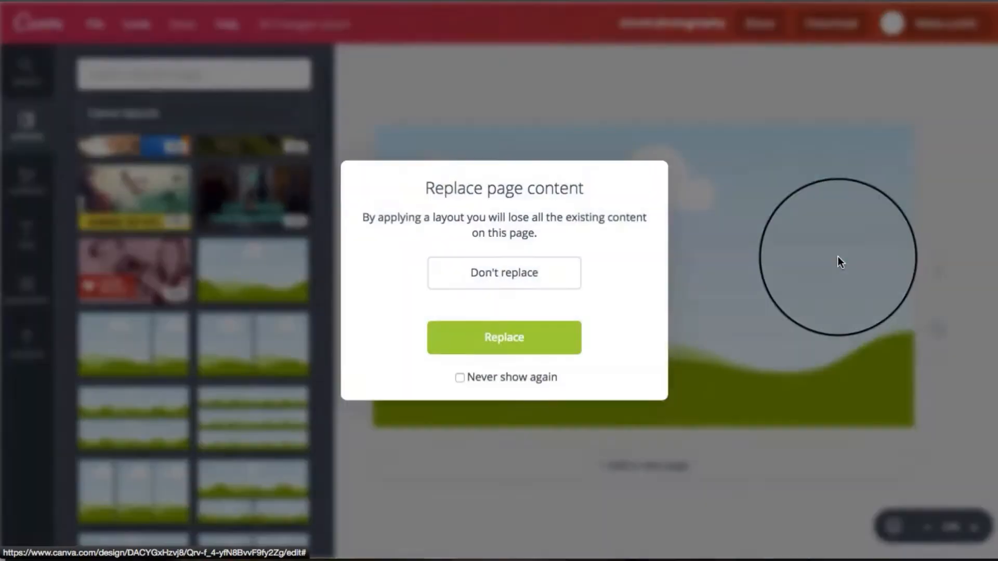
{"action": "left_click", "coordinate": [502, 341]}
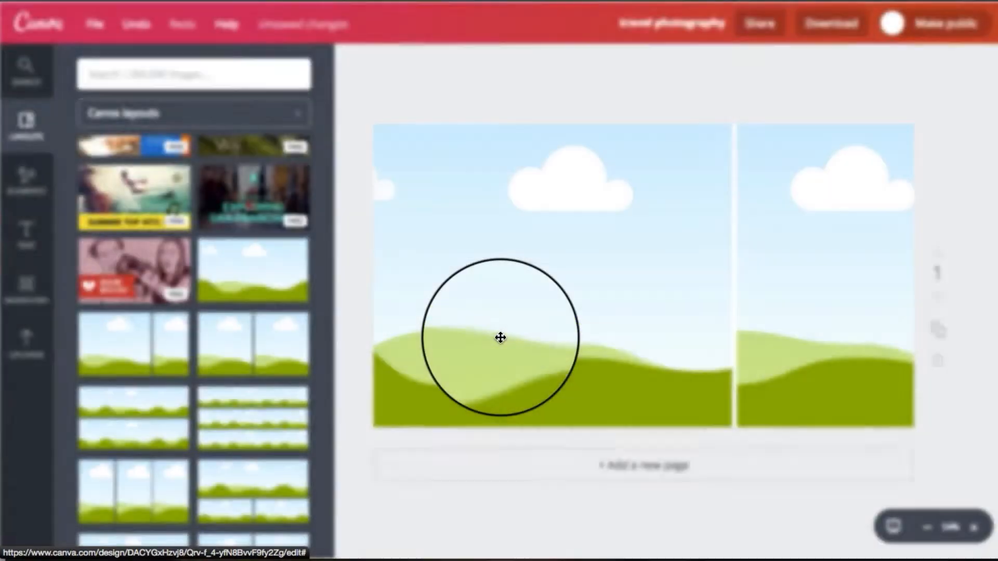
{"action": "left_click_drag", "start_coordinate": [805, 211], "coordinate": [603, 178]}
- Look back through the free layouts above the empty photo grids, up to the "Novels" and "Visual Content" designs
{"action": "scroll", "coordinate": [156, 260], "scroll_direction": "up", "scroll_amount": 5}
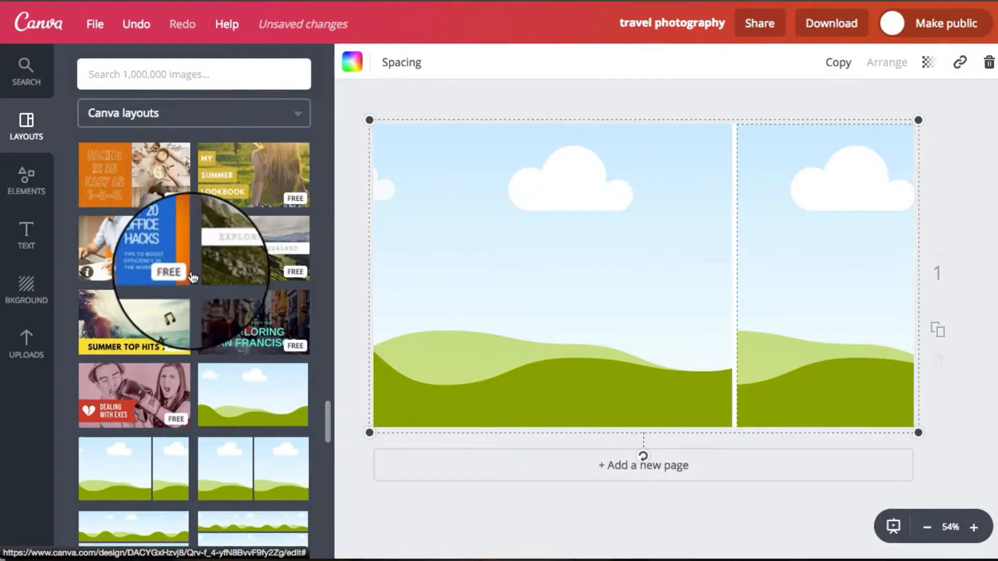
{"action": "scroll", "coordinate": [156, 270], "scroll_direction": "up", "scroll_amount": 2}
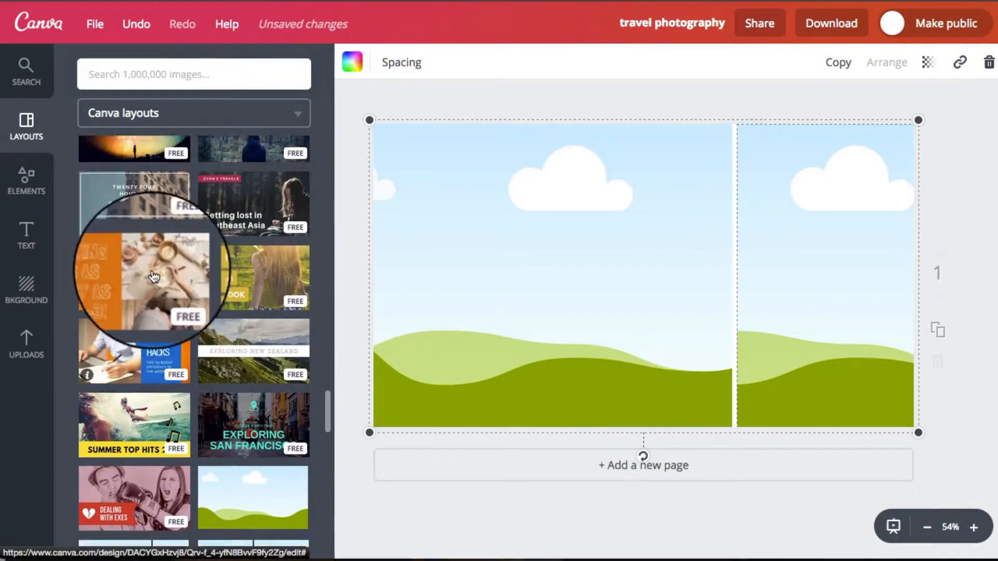
{"action": "scroll", "coordinate": [170, 337], "scroll_direction": "up", "scroll_amount": 2}
{"action": "scroll", "coordinate": [169, 337], "scroll_direction": "up", "scroll_amount": 4}
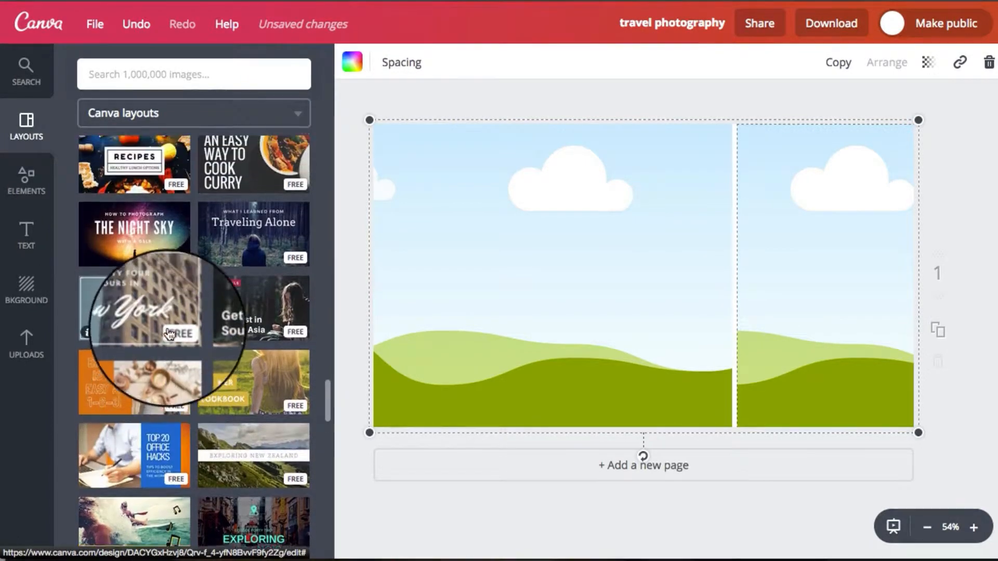
{"action": "scroll", "coordinate": [282, 292], "scroll_direction": "up", "scroll_amount": 4}
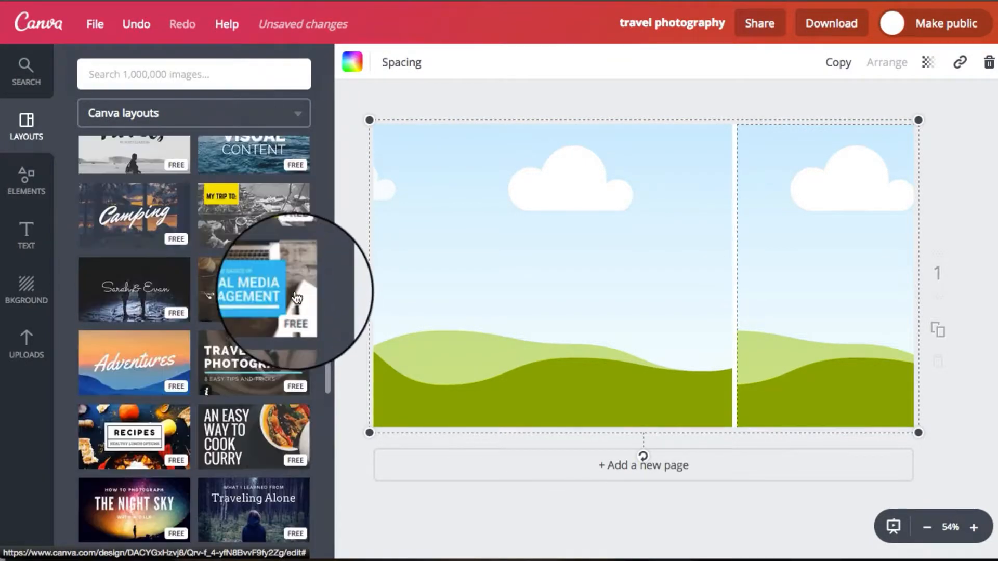
{"action": "scroll", "coordinate": [290, 295], "scroll_direction": "down", "scroll_amount": 1}
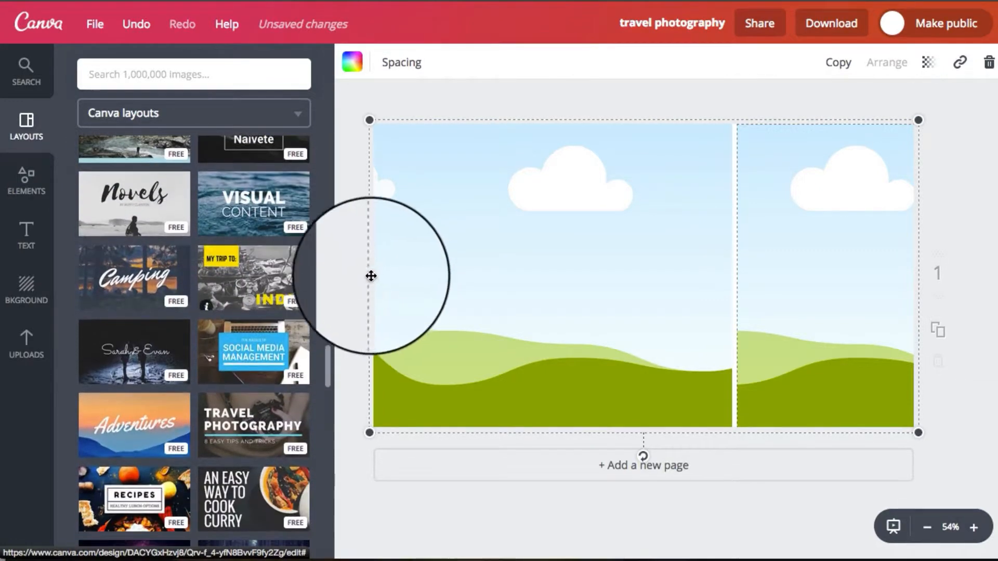
- Fill the wide left frame of the grid with the free photo of a burger and fries
{"action": "left_click", "coordinate": [19, 183]}
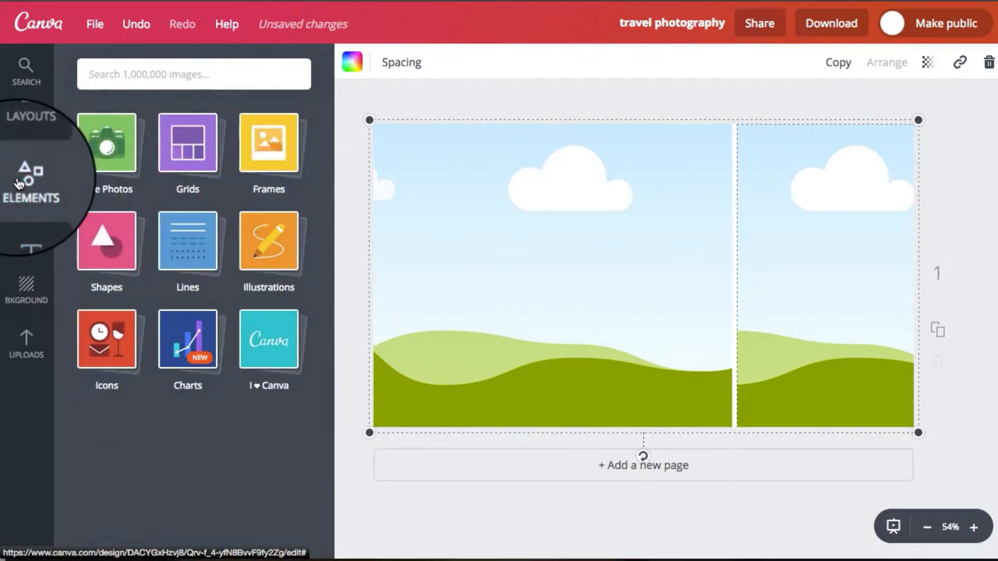
{"action": "left_click", "coordinate": [134, 162]}
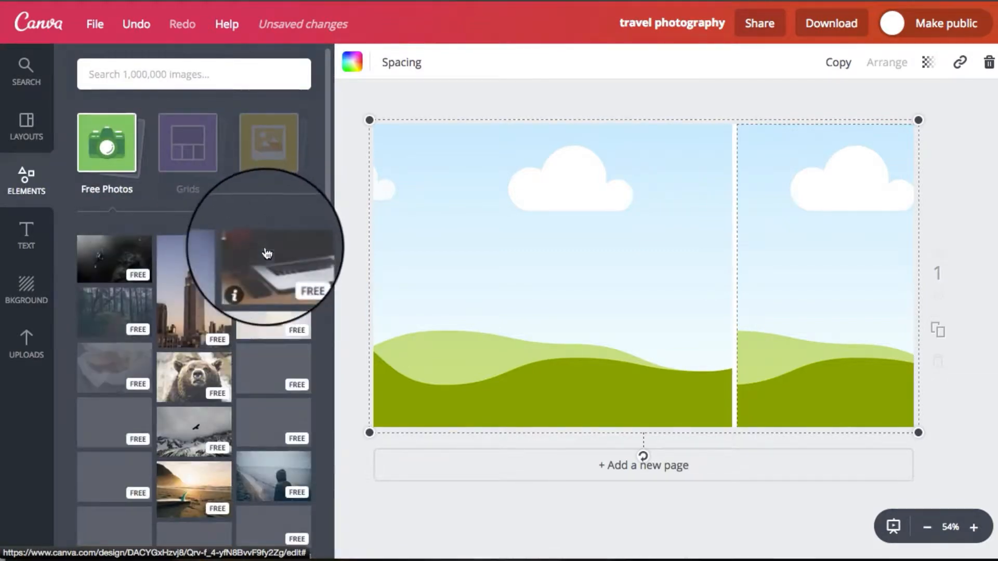
{"action": "scroll", "coordinate": [281, 279], "scroll_direction": "down", "scroll_amount": 1}
{"action": "scroll", "coordinate": [280, 260], "scroll_direction": "down", "scroll_amount": 1}
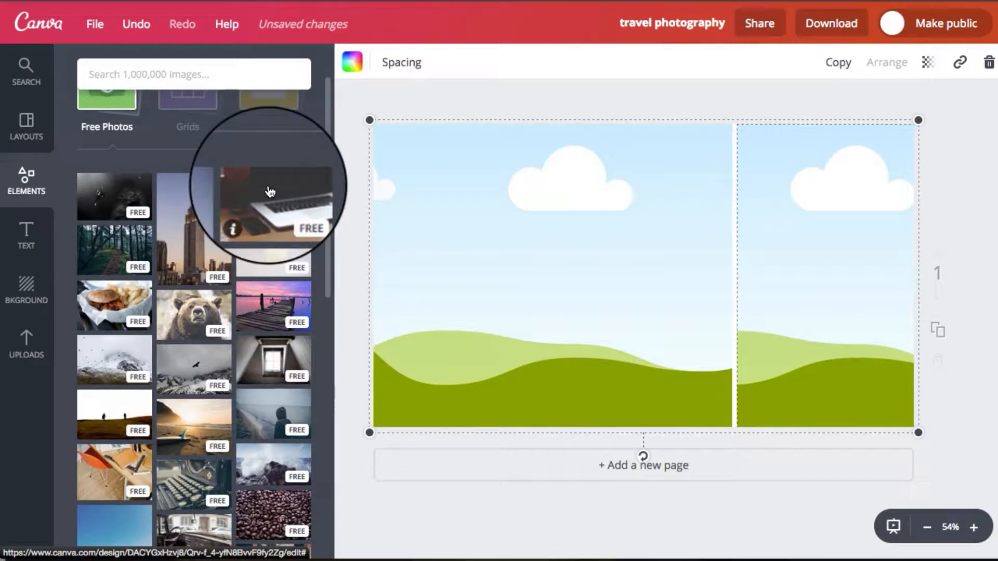
{"action": "left_click_drag", "start_coordinate": [133, 278], "coordinate": [577, 212]}
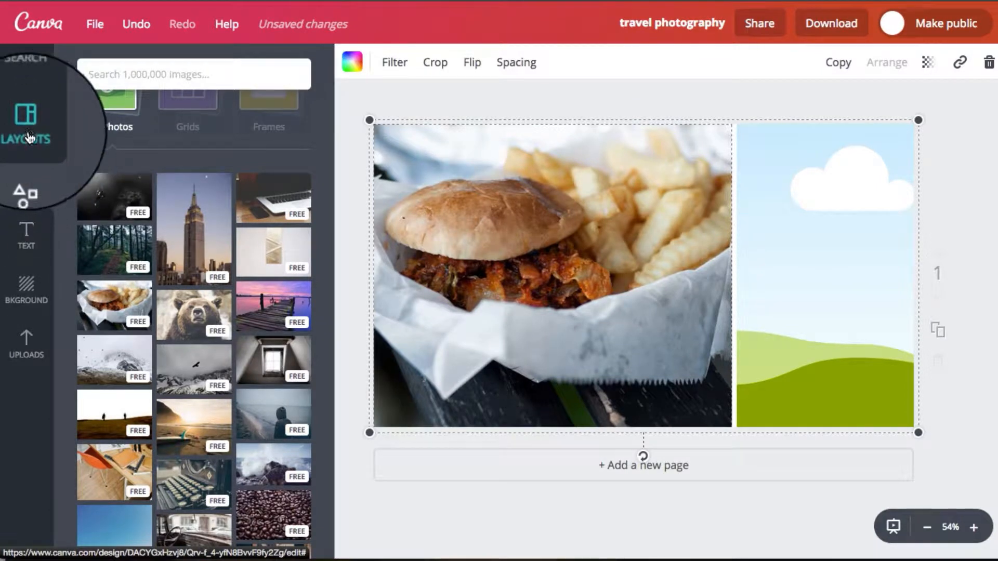
- Add a solid square shape over the narrow right frame and enlarge it until it covers the frame completely
{"action": "scroll", "coordinate": [149, 161], "scroll_direction": "up", "scroll_amount": 2}
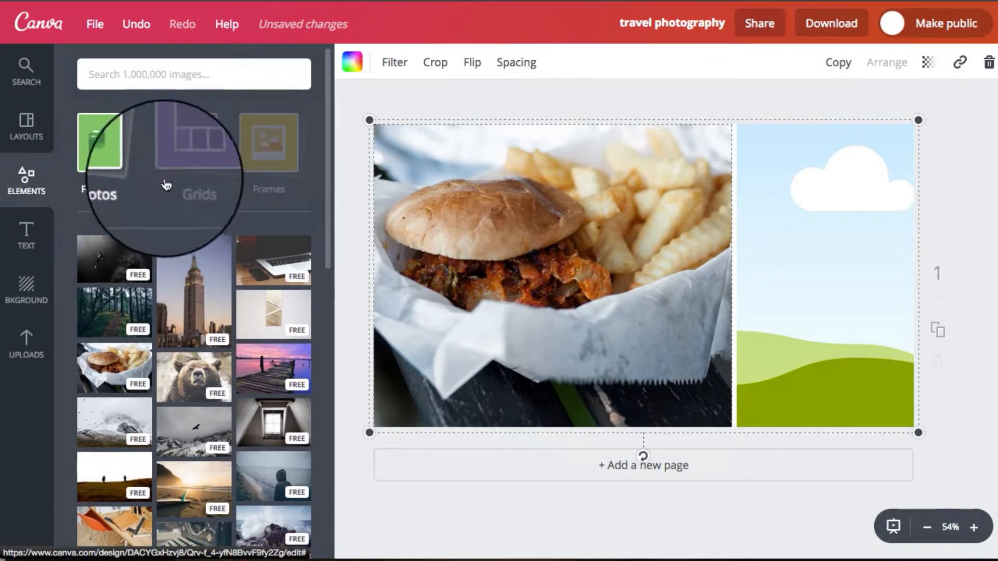
{"action": "left_click", "coordinate": [157, 199]}
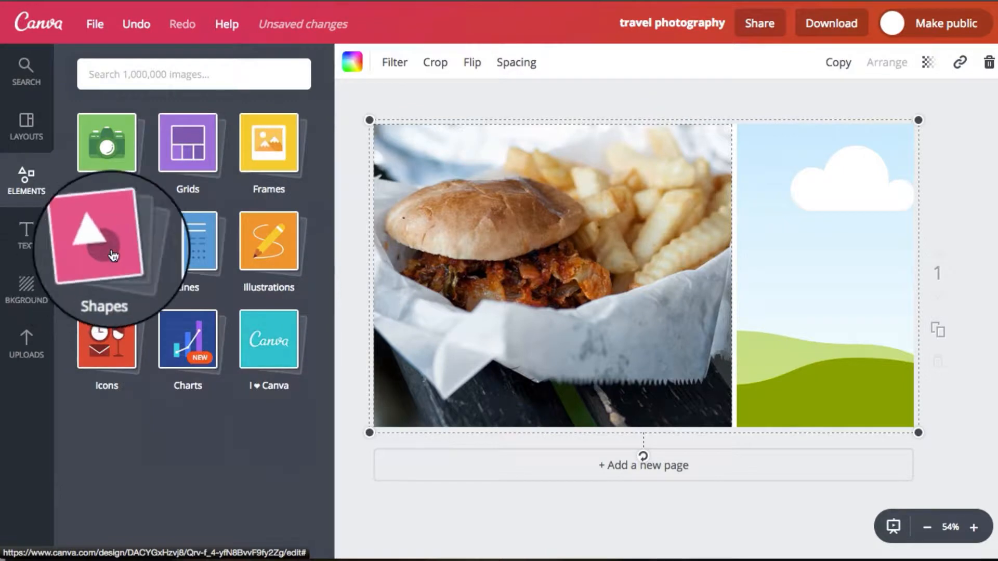
{"action": "left_click", "coordinate": [112, 254]}
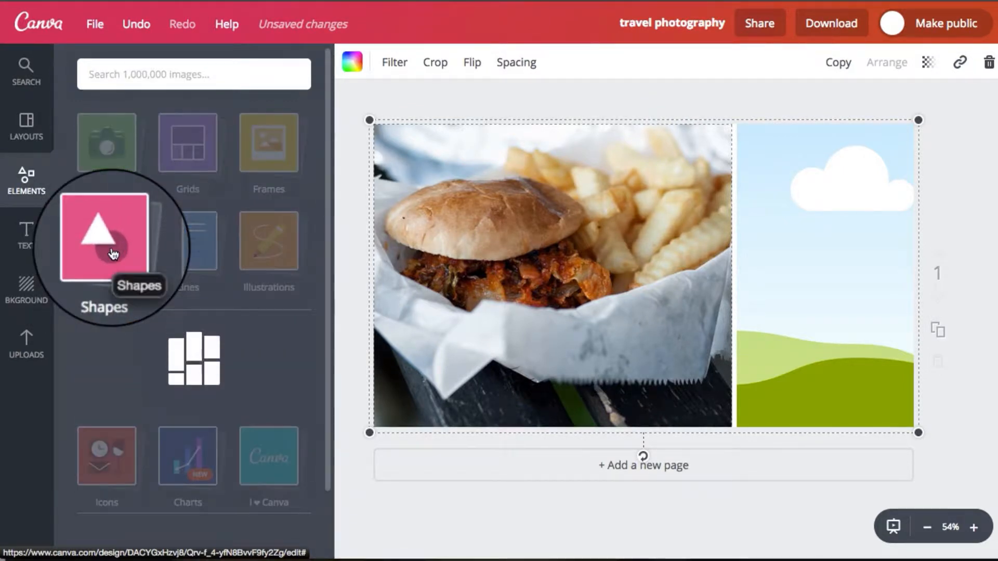
{"action": "scroll", "coordinate": [285, 282], "scroll_direction": "up", "scroll_amount": 3}
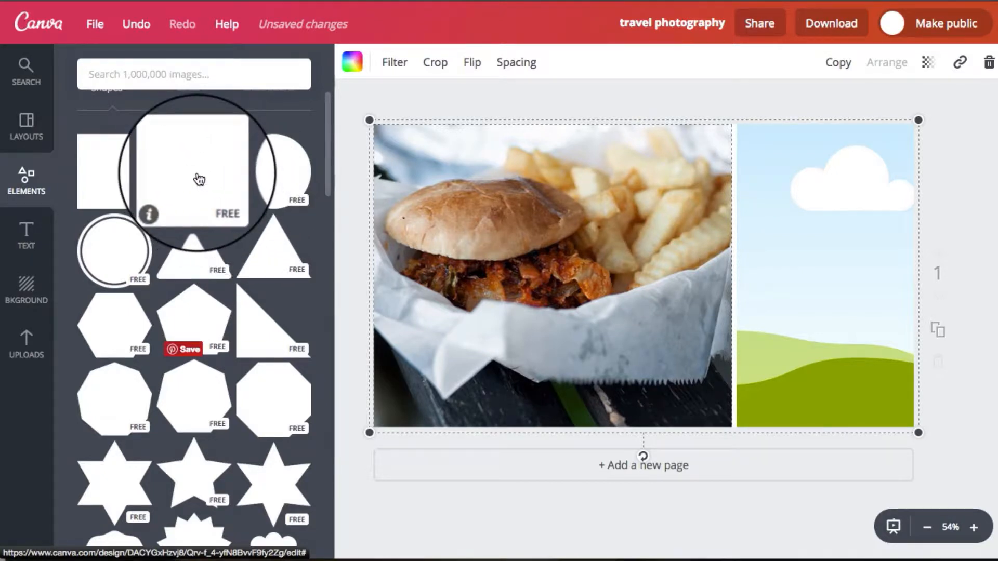
{"action": "left_click_drag", "start_coordinate": [199, 179], "coordinate": [828, 214]}
{"action": "left_click_drag", "start_coordinate": [833, 253], "coordinate": [871, 299]}
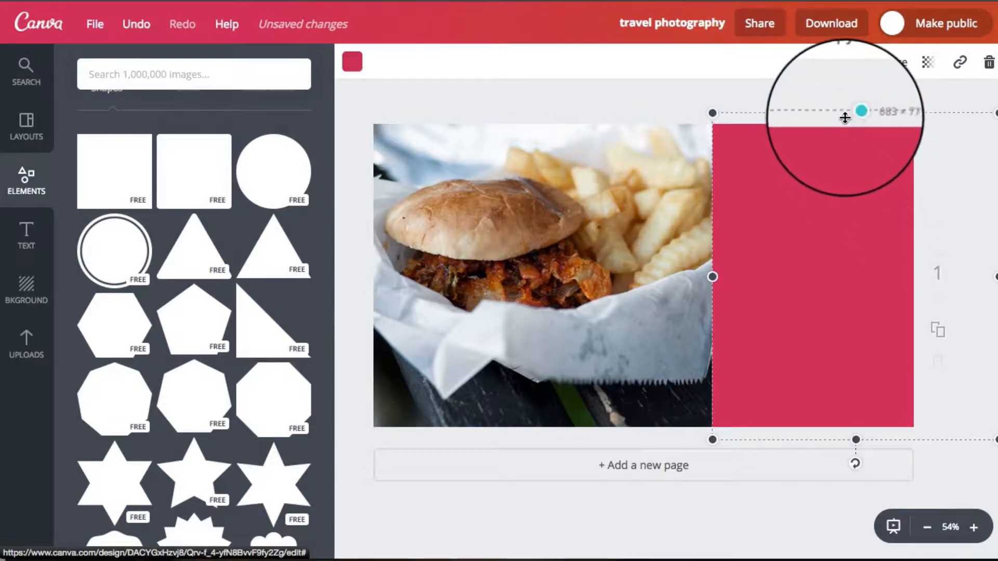
{"action": "left_click", "coordinate": [806, 181]}
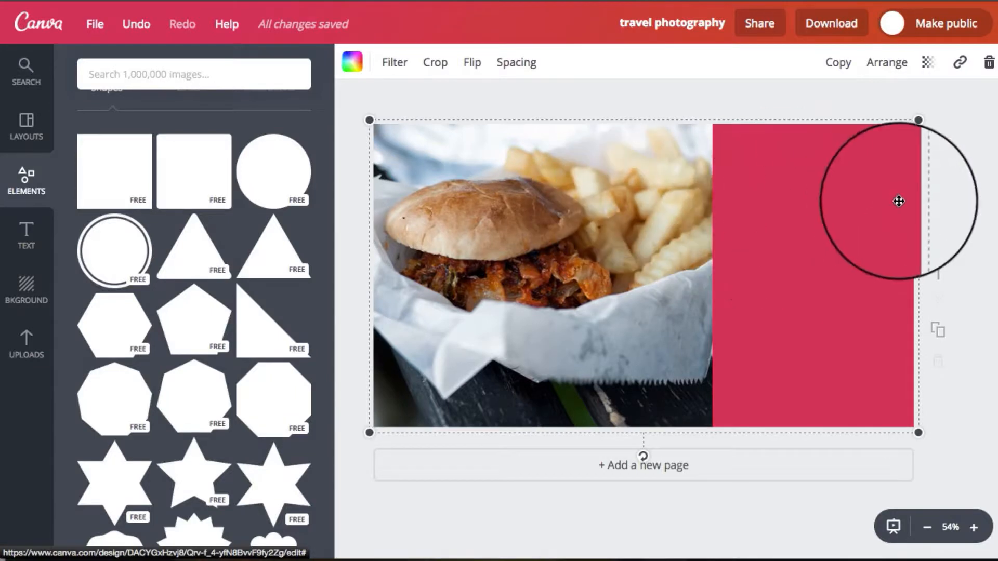
- Add a heading reading "Hmmm Good" on the solid red block beside the burger photo
{"action": "left_click", "coordinate": [27, 231]}
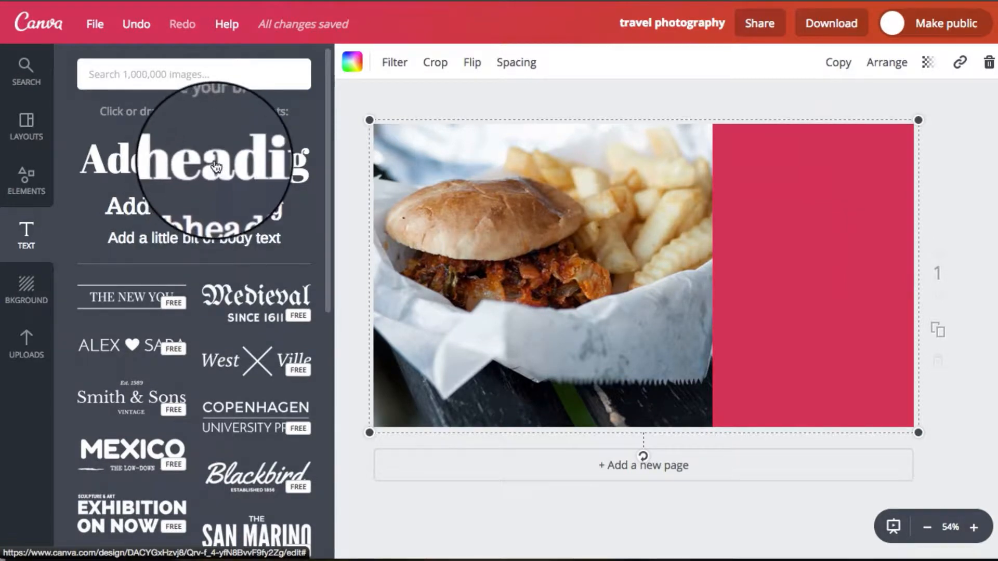
{"action": "left_click_drag", "start_coordinate": [216, 163], "coordinate": [846, 203]}
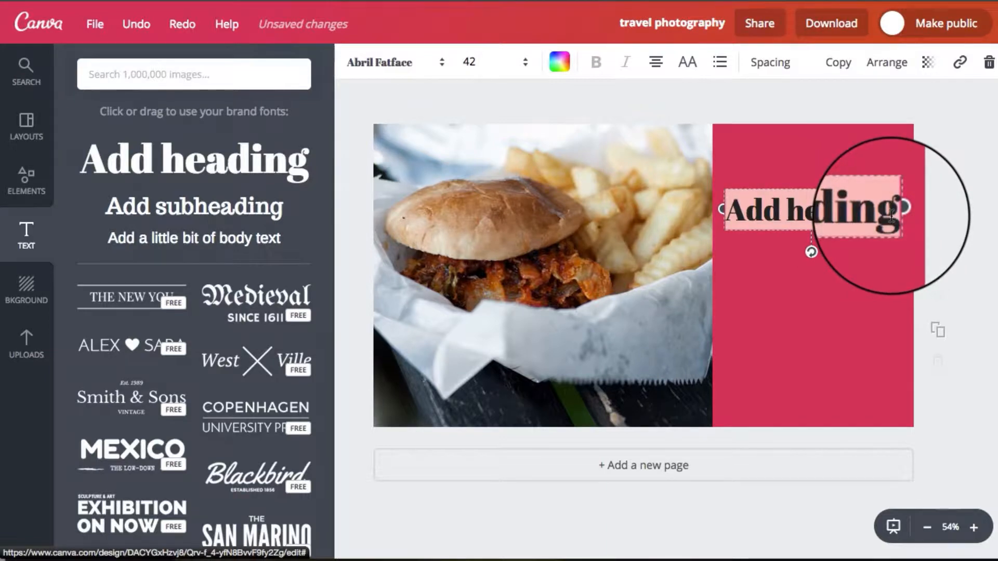
{"action": "type", "text": "U"}
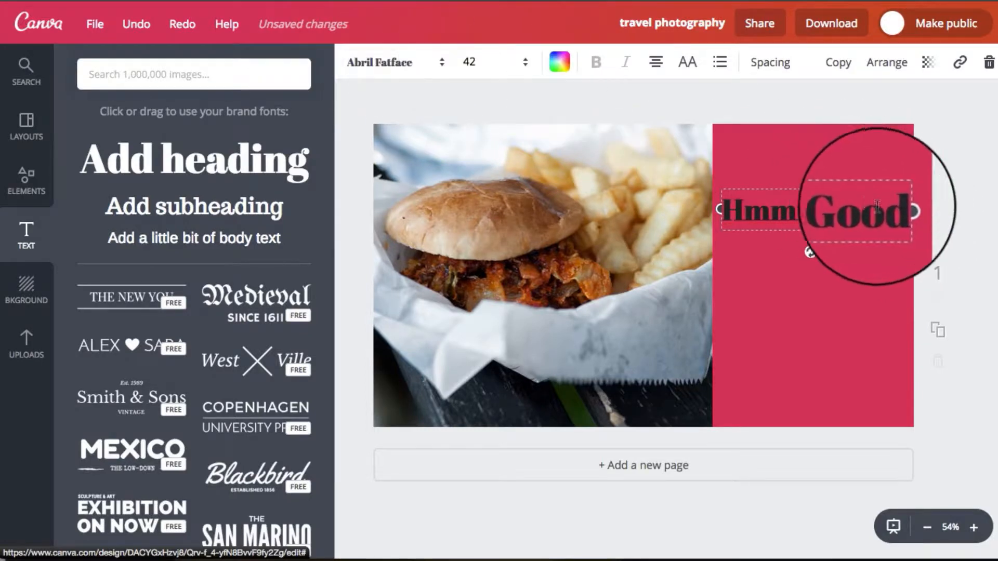
- Set the "Hmmm Good" heading to font size 64 and colour it white
{"action": "left_click_drag", "start_coordinate": [898, 210], "coordinate": [727, 210]}
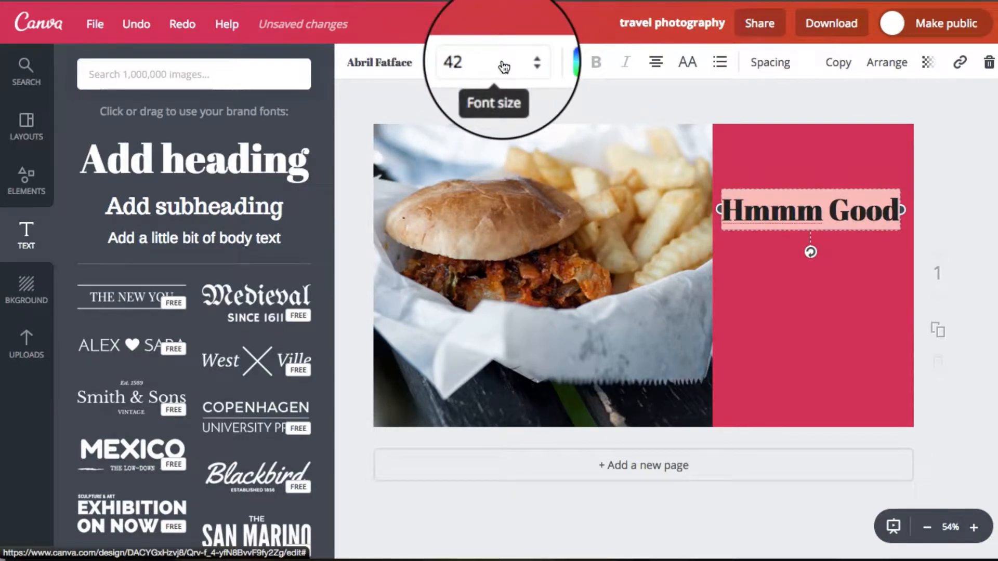
{"action": "left_click", "coordinate": [559, 62]}
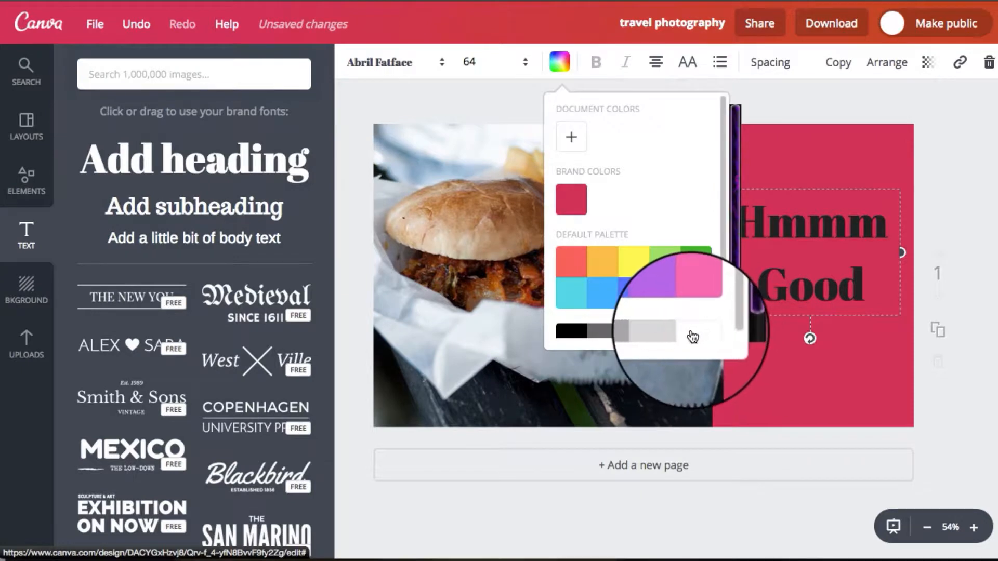
{"action": "left_click", "coordinate": [908, 94]}
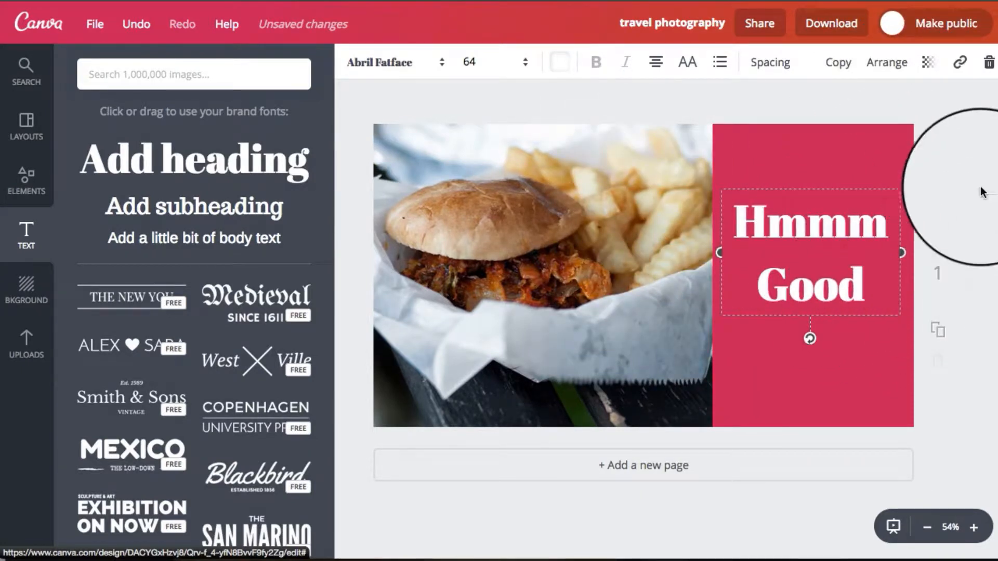
- Clear the burger design from the page, apply the free "Summer Party" layout and select its photo of oranges
{"action": "left_click", "coordinate": [962, 181]}
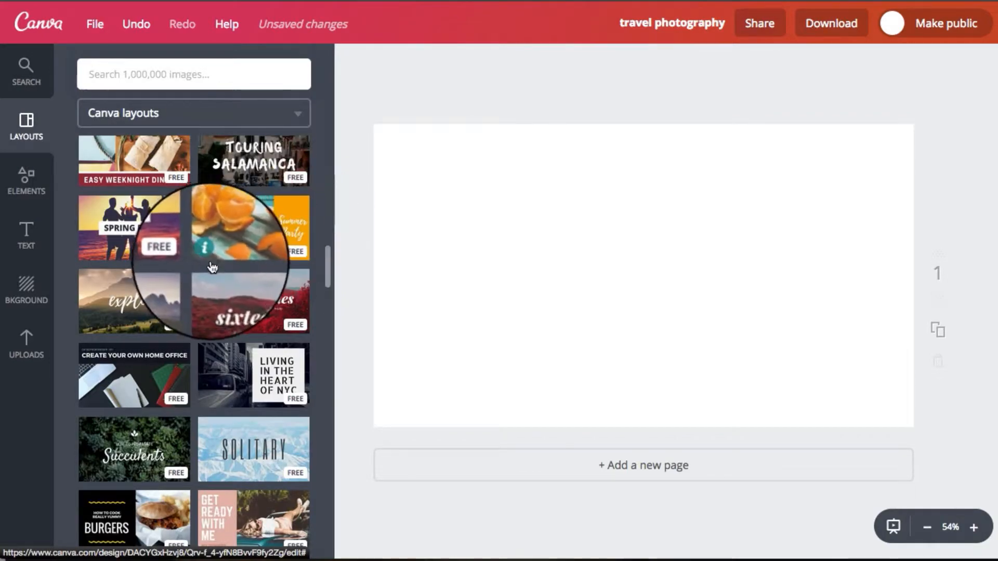
{"action": "scroll", "coordinate": [212, 245], "scroll_direction": "up", "scroll_amount": 5}
{"action": "scroll", "coordinate": [242, 298], "scroll_direction": "up", "scroll_amount": 5}
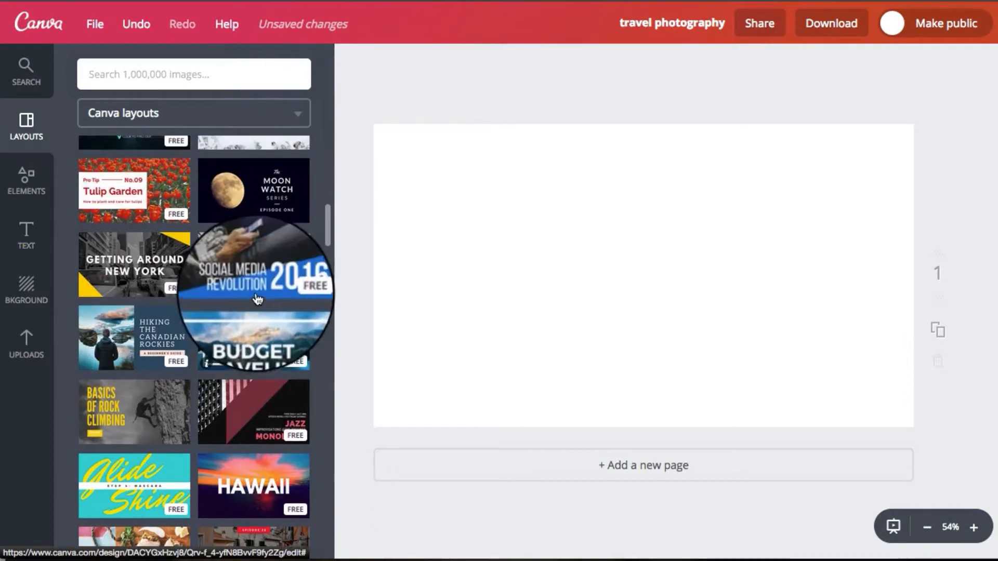
{"action": "scroll", "coordinate": [263, 302], "scroll_direction": "up", "scroll_amount": 3}
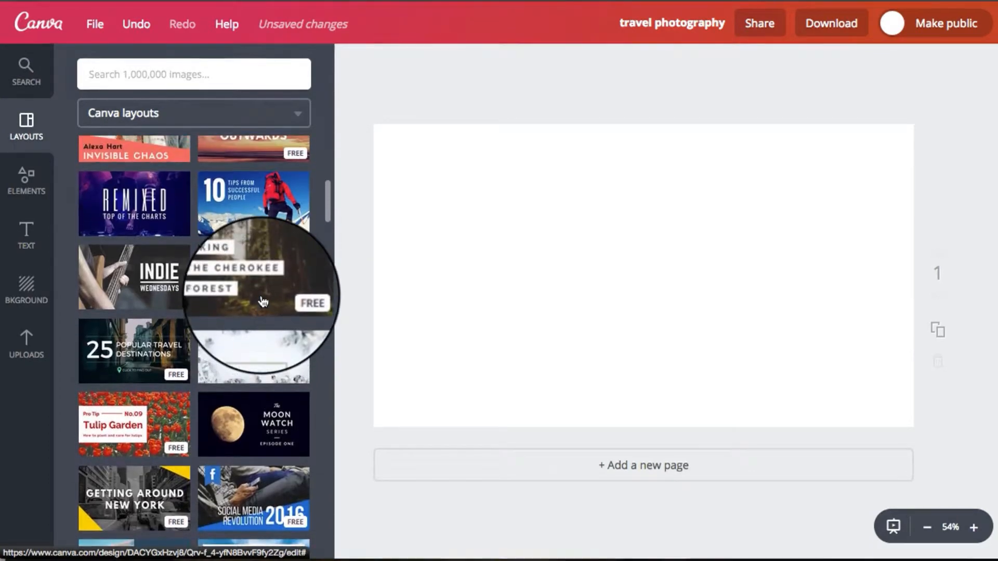
{"action": "scroll", "coordinate": [260, 304], "scroll_direction": "up", "scroll_amount": 3}
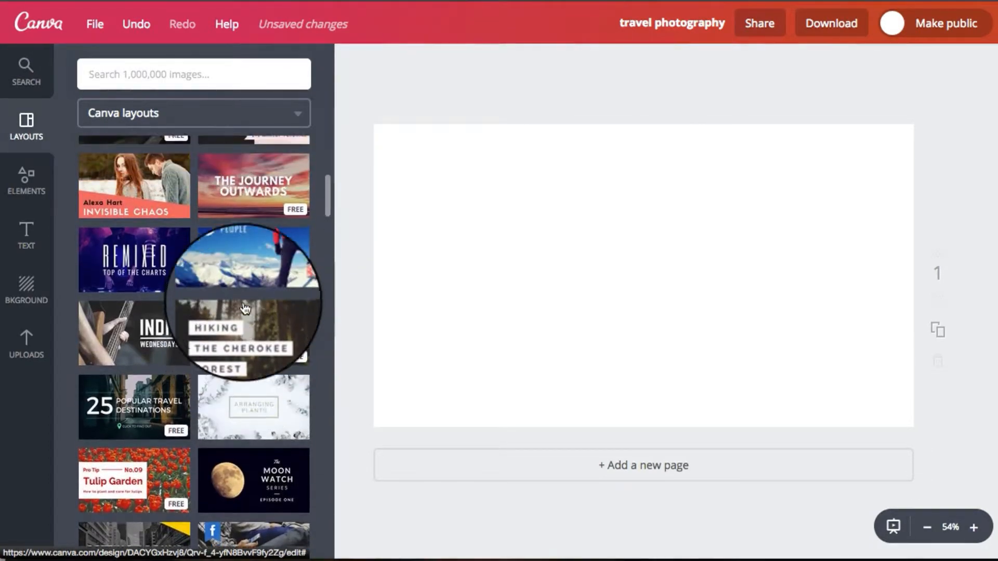
{"action": "scroll", "coordinate": [248, 305], "scroll_direction": "down", "scroll_amount": 12}
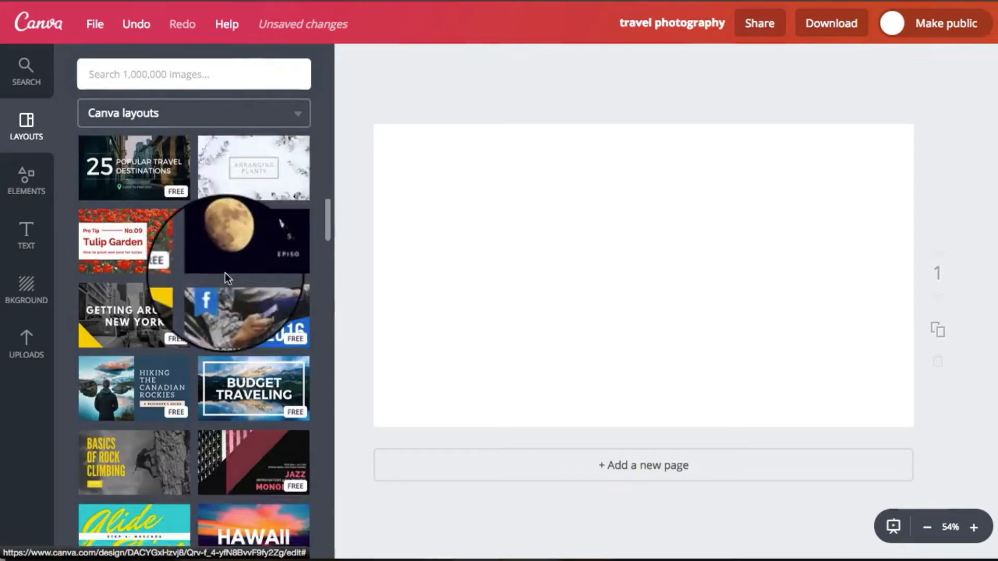
{"action": "scroll", "coordinate": [252, 284], "scroll_direction": "down", "scroll_amount": 1}
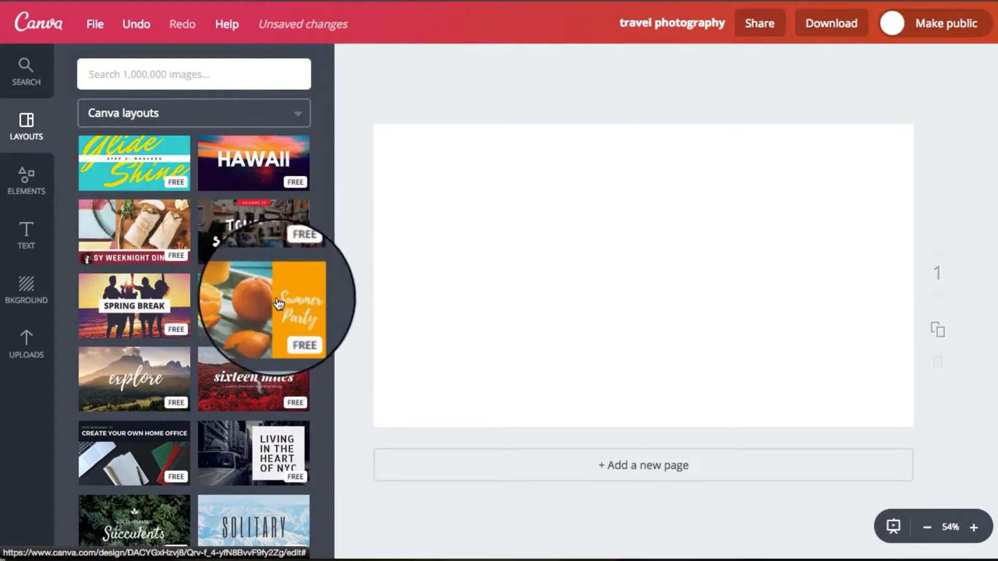
{"action": "scroll", "coordinate": [254, 271], "scroll_direction": "down", "scroll_amount": 1}
{"action": "scroll", "coordinate": [255, 268], "scroll_direction": "down", "scroll_amount": 1}
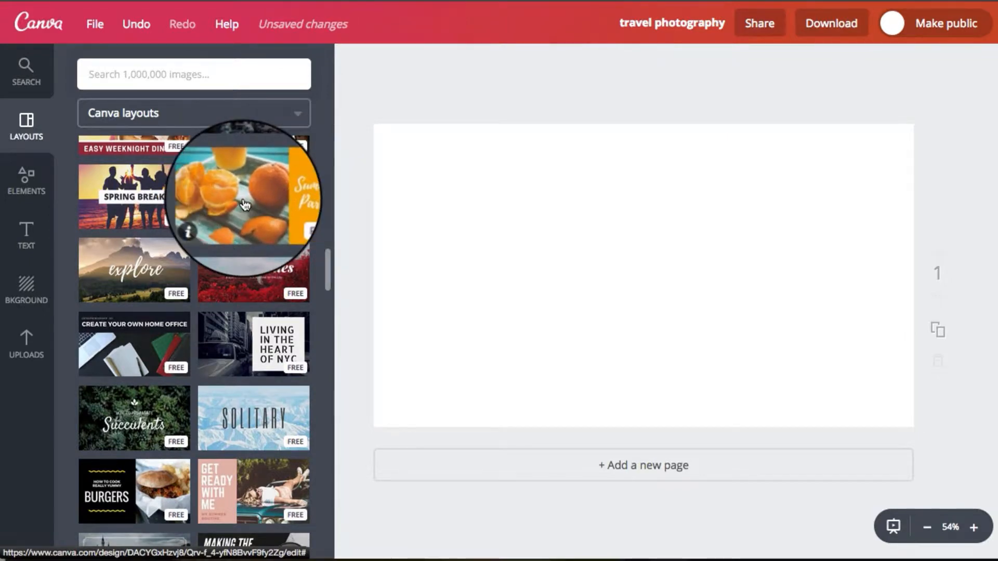
{"action": "left_click_drag", "start_coordinate": [245, 202], "coordinate": [613, 206]}
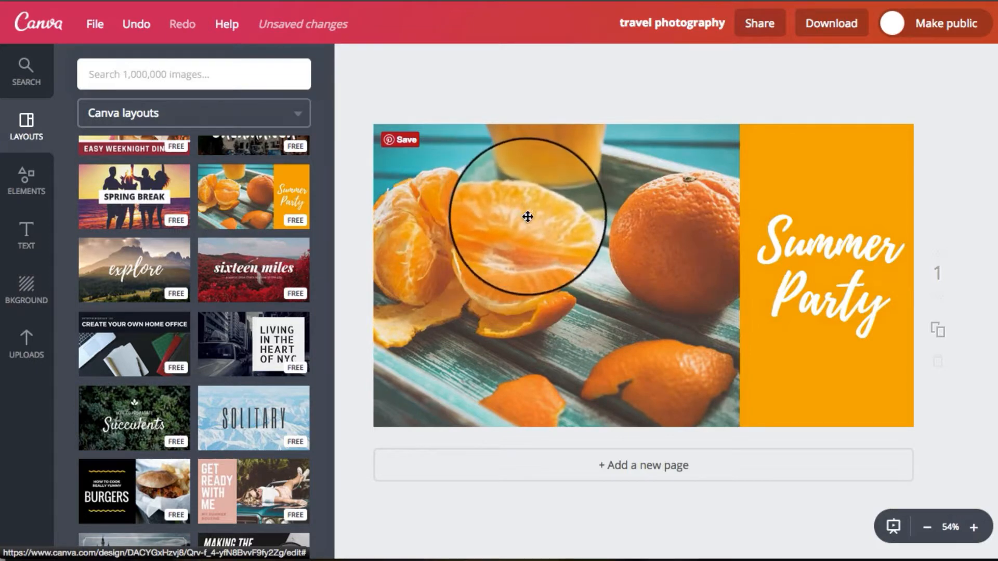
{"action": "left_click", "coordinate": [606, 243]}
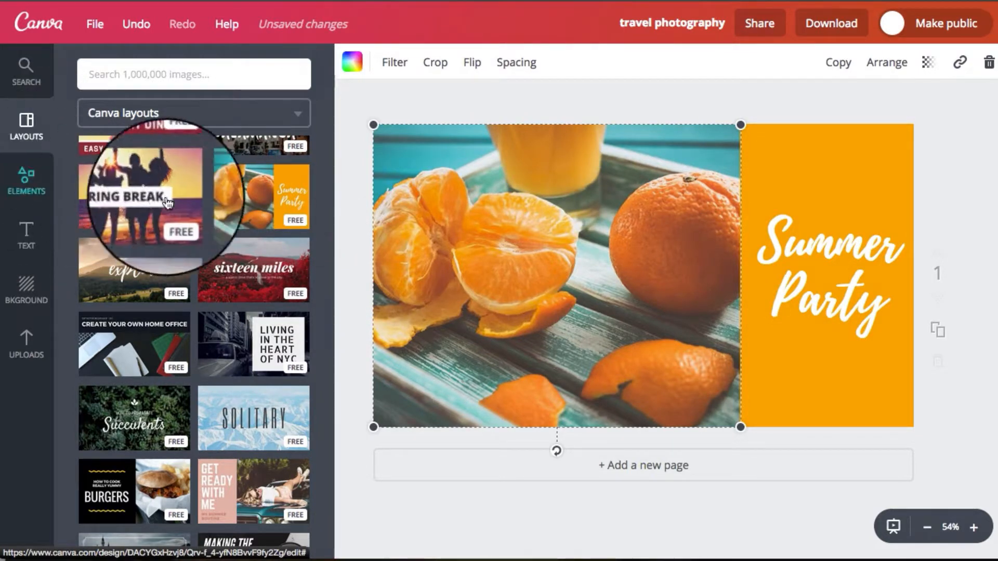
- Delete all elements of the "Summer Party" design and apply the free "How to Cook Really Yummy Burgers" layout instead
{"action": "scroll", "coordinate": [156, 239], "scroll_direction": "down", "scroll_amount": 1}
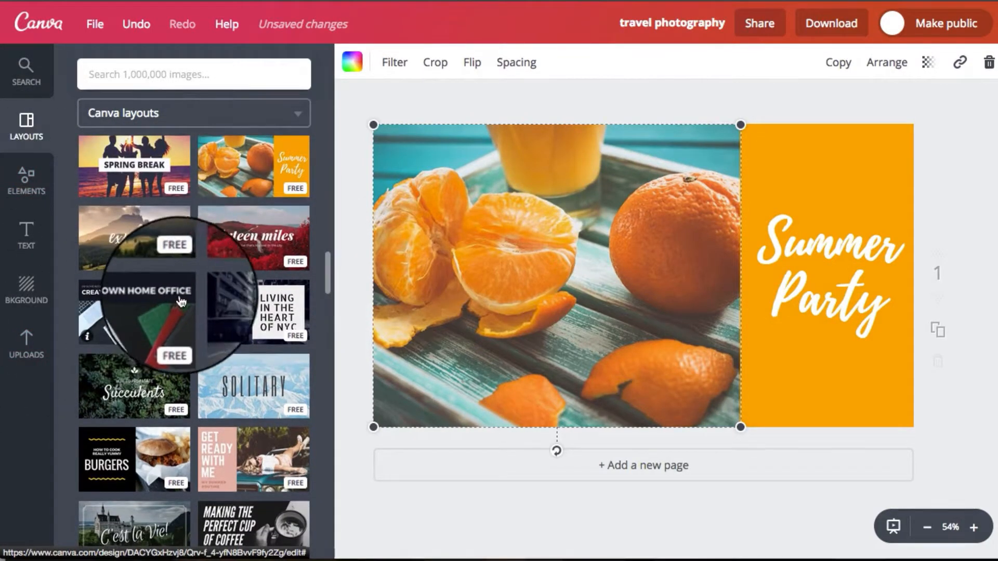
{"action": "scroll", "coordinate": [194, 282], "scroll_direction": "down", "scroll_amount": 5}
{"action": "scroll", "coordinate": [262, 286], "scroll_direction": "down", "scroll_amount": 3}
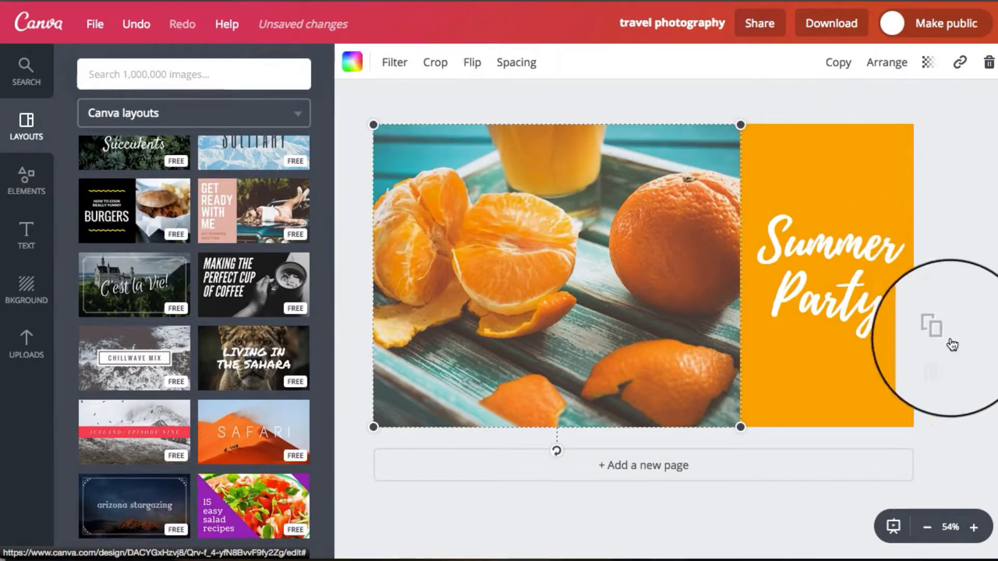
{"action": "left_click_drag", "start_coordinate": [693, 95], "coordinate": [927, 410]}
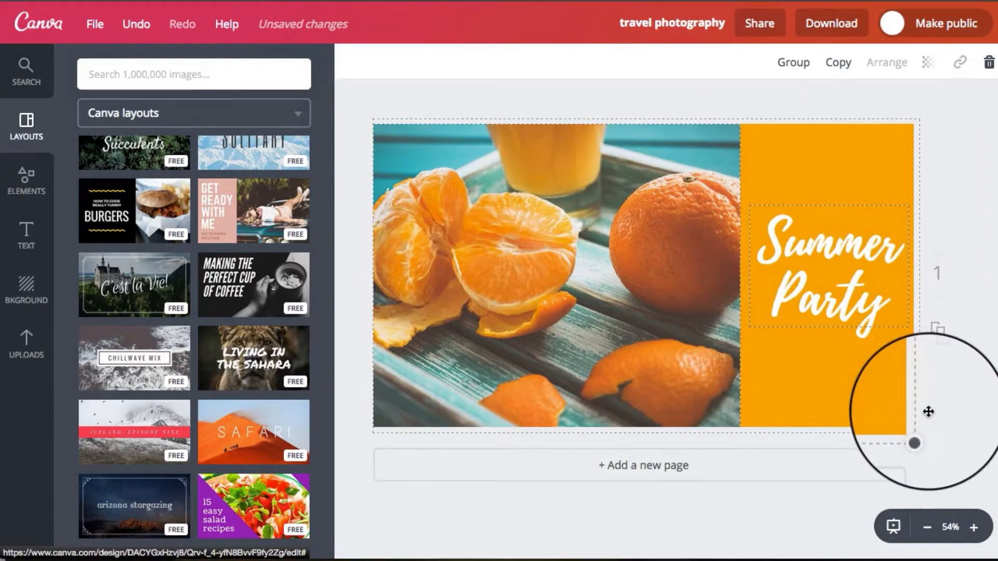
{"action": "left_click", "coordinate": [989, 70]}
{"action": "left_click_drag", "start_coordinate": [134, 210], "coordinate": [594, 215]}
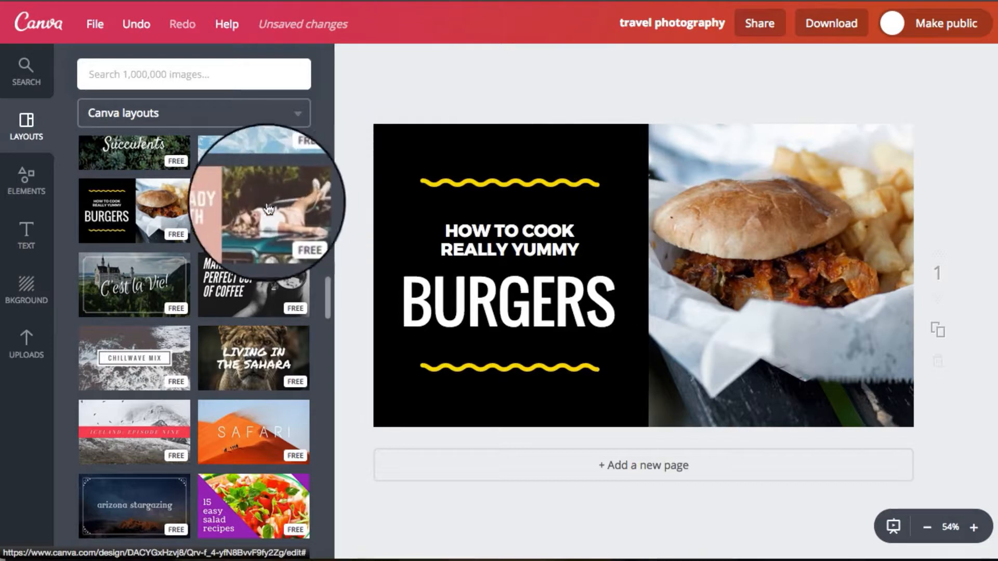
{"action": "scroll", "coordinate": [244, 234], "scroll_direction": "up", "scroll_amount": 1}
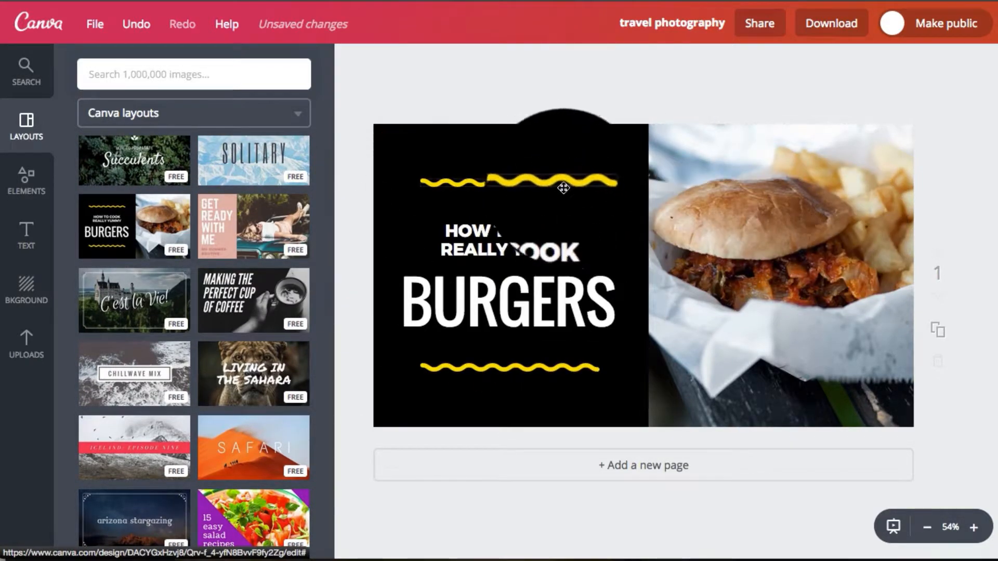
- Delete all elements of the "How to Cook Really Yummy Burgers" design from the page
{"action": "scroll", "coordinate": [255, 229], "scroll_direction": "up", "scroll_amount": 3}
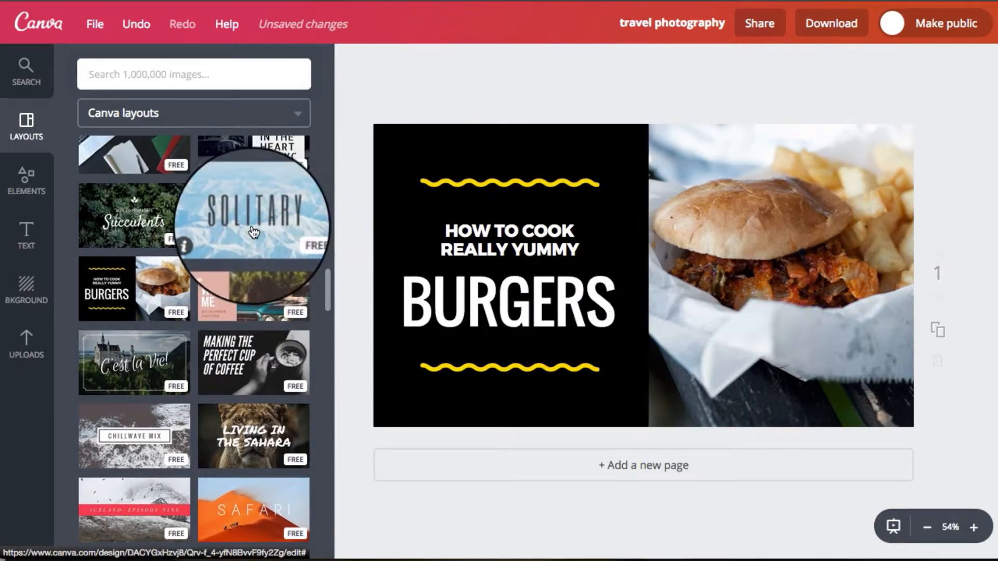
{"action": "scroll", "coordinate": [252, 235], "scroll_direction": "up", "scroll_amount": 6}
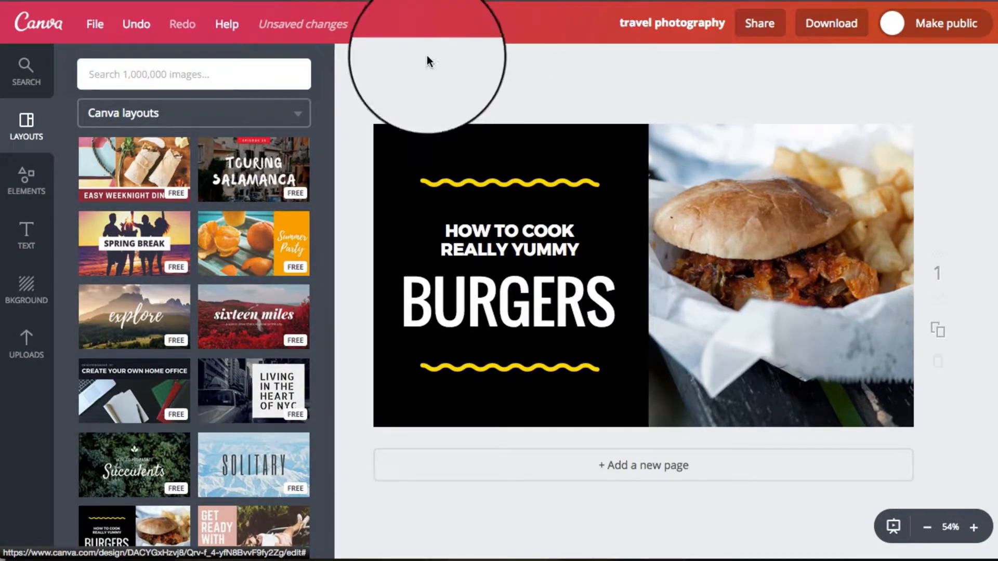
{"action": "left_click_drag", "start_coordinate": [403, 80], "coordinate": [940, 422]}
{"action": "left_click", "coordinate": [990, 65]}
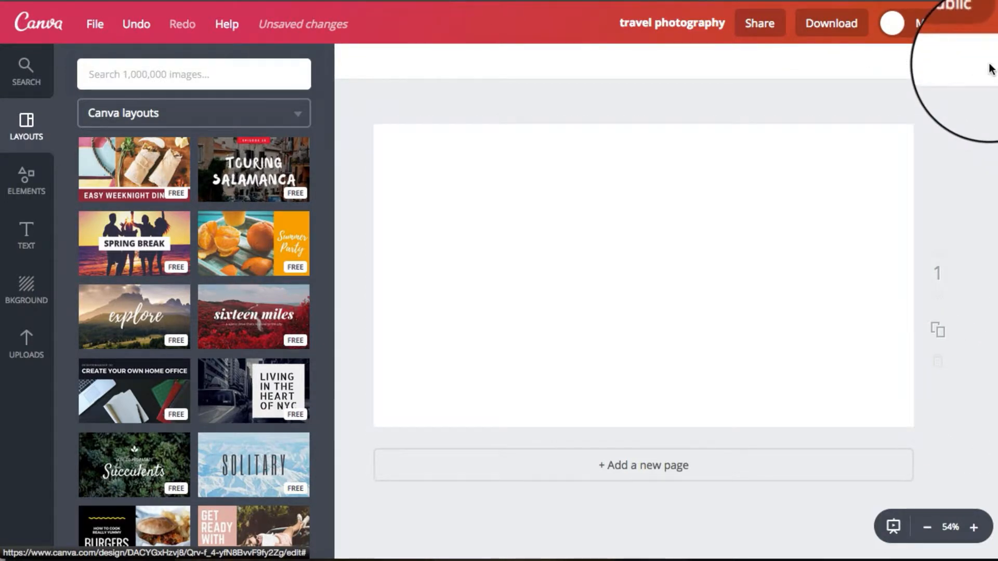
- Find the free "Getting Around New York" layout and apply it to the blank page
{"action": "scroll", "coordinate": [164, 279], "scroll_direction": "up", "scroll_amount": 1}
{"action": "scroll", "coordinate": [177, 289], "scroll_direction": "up", "scroll_amount": 1}
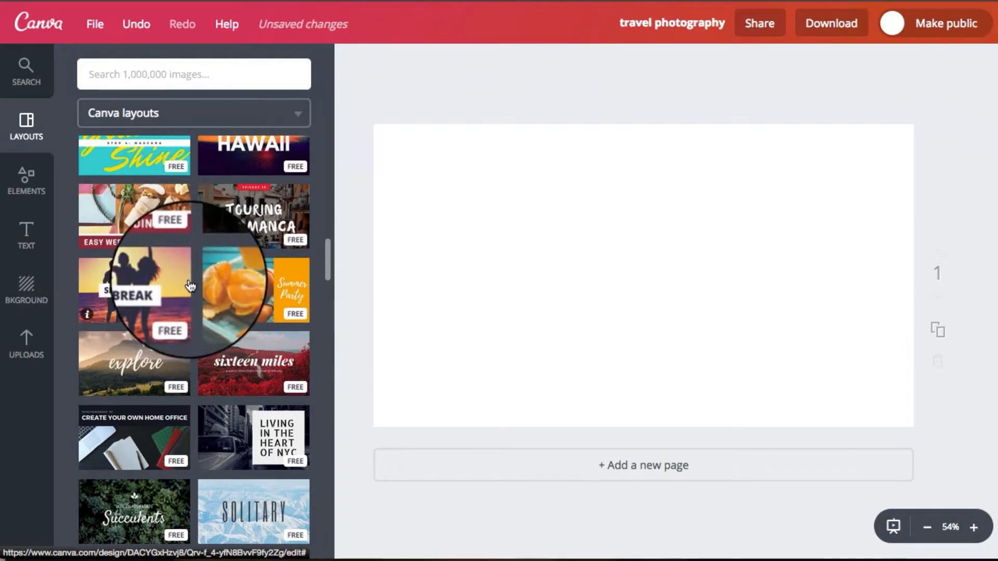
{"action": "scroll", "coordinate": [104, 301], "scroll_direction": "up", "scroll_amount": 1}
{"action": "scroll", "coordinate": [146, 312], "scroll_direction": "down", "scroll_amount": 3}
{"action": "scroll", "coordinate": [156, 308], "scroll_direction": "up", "scroll_amount": 6}
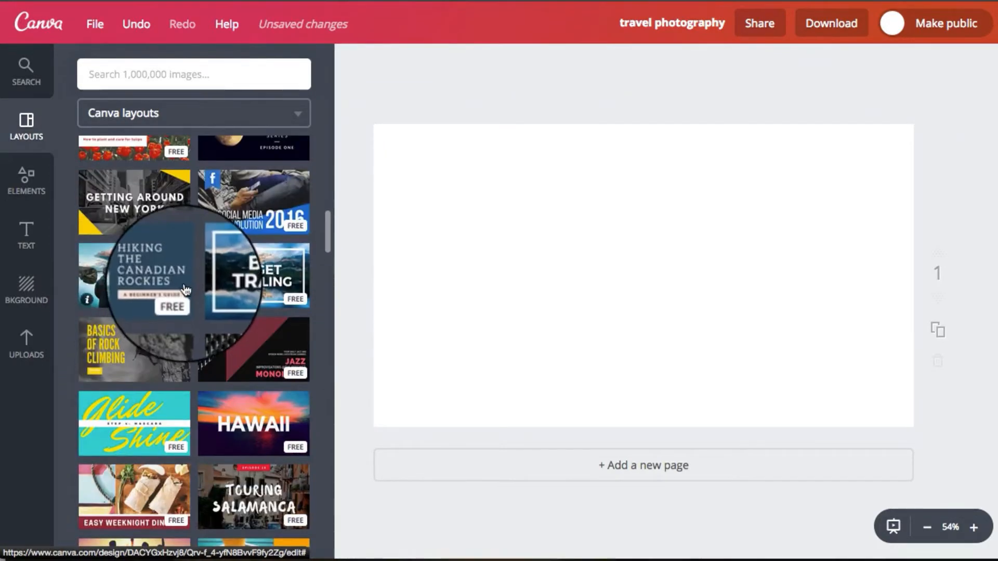
{"action": "left_click_drag", "start_coordinate": [157, 260], "coordinate": [591, 218]}
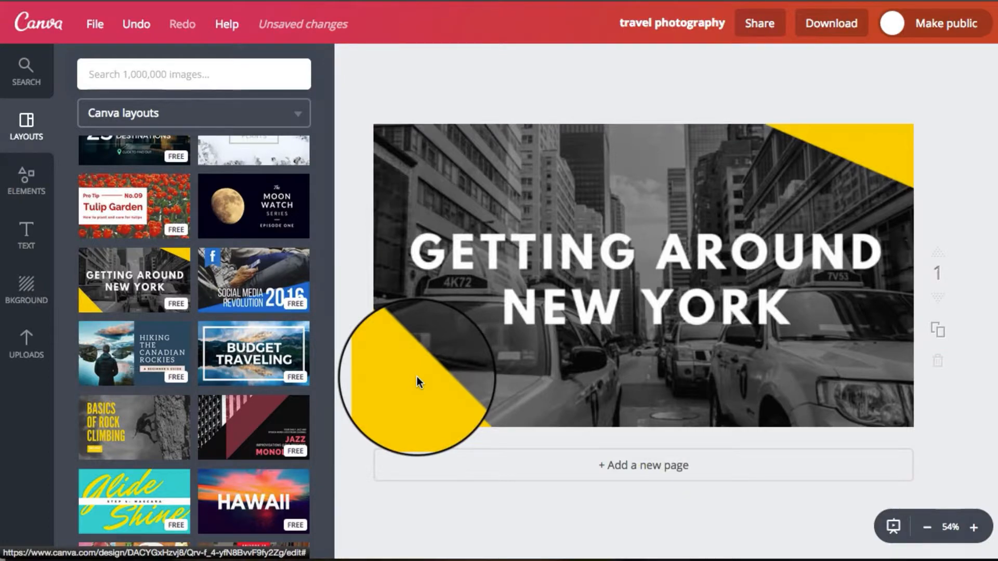
- Show the triangles among the free shapes and delete the yellow triangle in the design's upper-right corner
{"action": "left_click", "coordinate": [25, 182]}
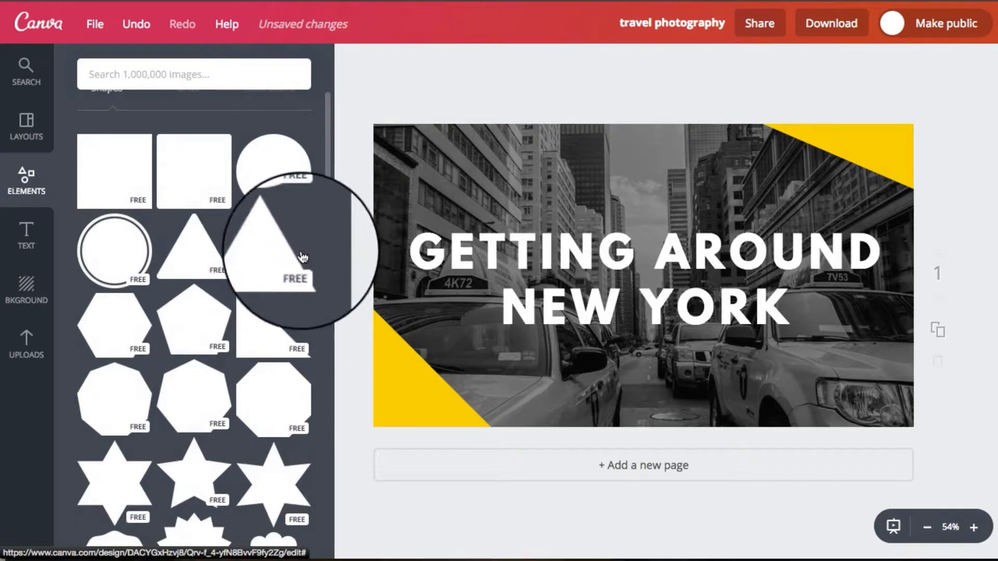
{"action": "scroll", "coordinate": [306, 249], "scroll_direction": "down", "scroll_amount": 2}
{"action": "left_click_drag", "start_coordinate": [262, 268], "coordinate": [410, 375]}
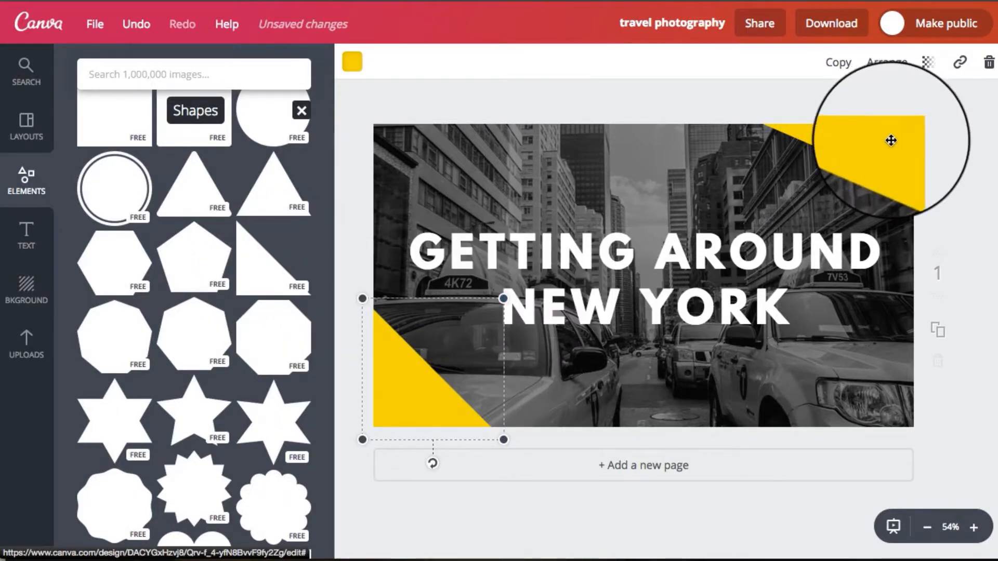
{"action": "key", "text": "Delete"}
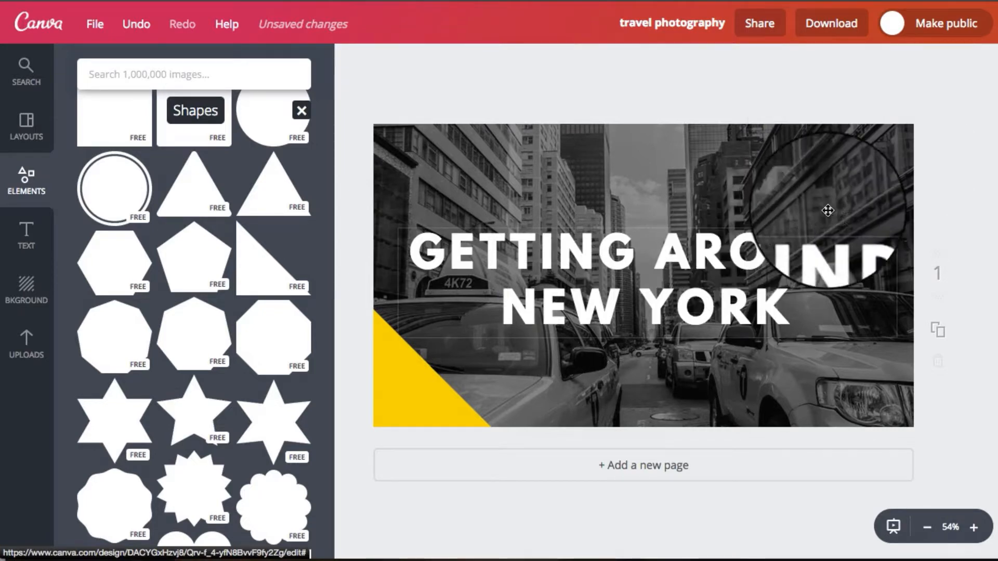
- Arrange the stacking order of the "Getting Around New York" heading so it sits in front of the yellow triangle
{"action": "left_click", "coordinate": [764, 255]}
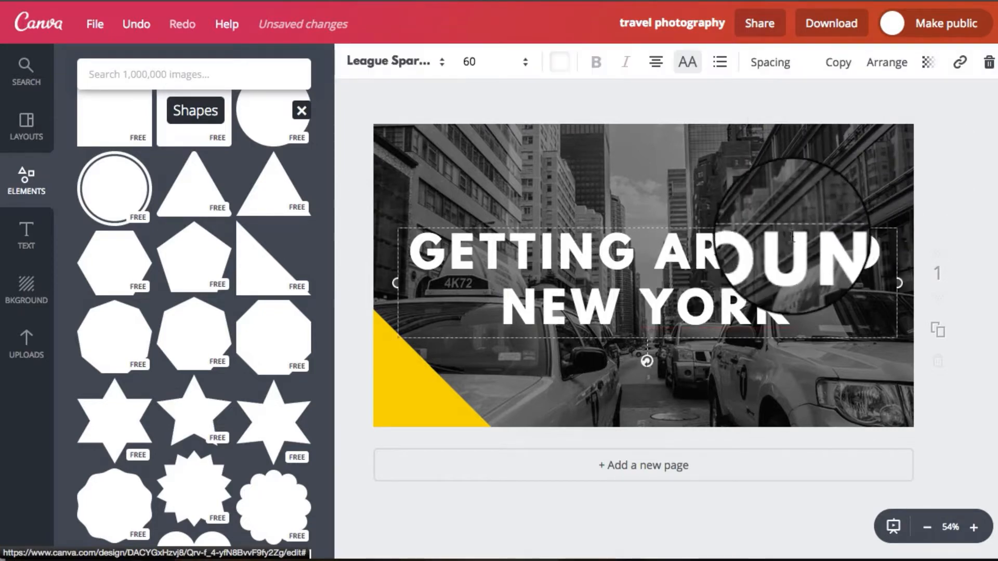
{"action": "left_click", "coordinate": [887, 62]}
{"action": "left_click", "coordinate": [876, 138]}
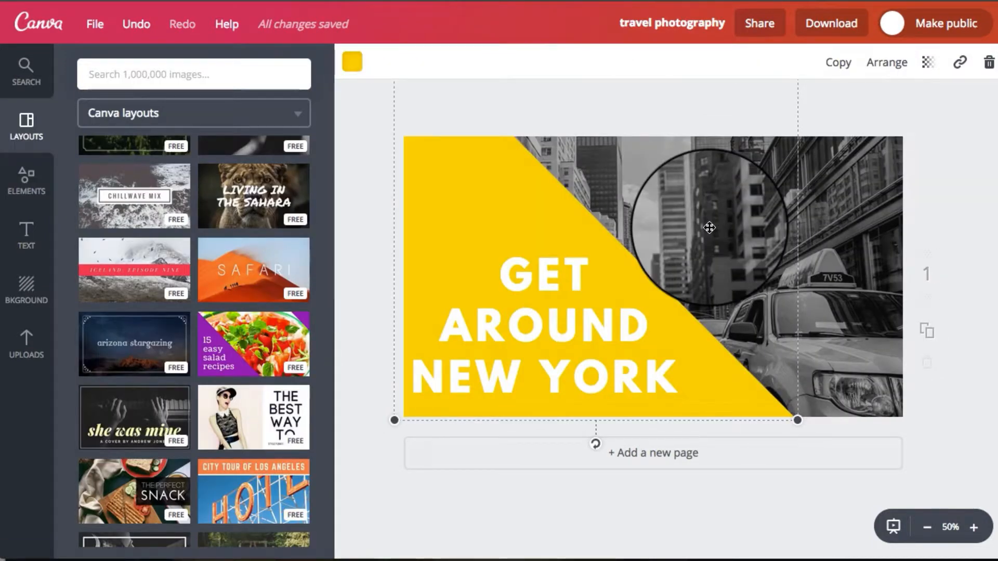
- Left-align the "GET AROUND NEW YORK" heading and position it inside the large yellow triangle
{"action": "left_click_drag", "start_coordinate": [709, 227], "coordinate": [621, 328]}
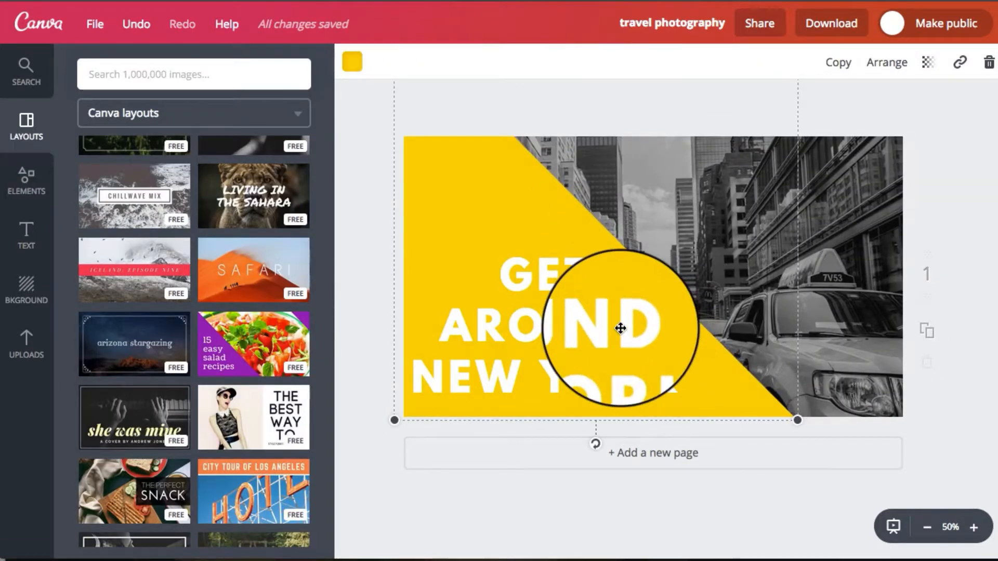
{"action": "left_click", "coordinate": [652, 375]}
{"action": "left_click", "coordinate": [676, 378]}
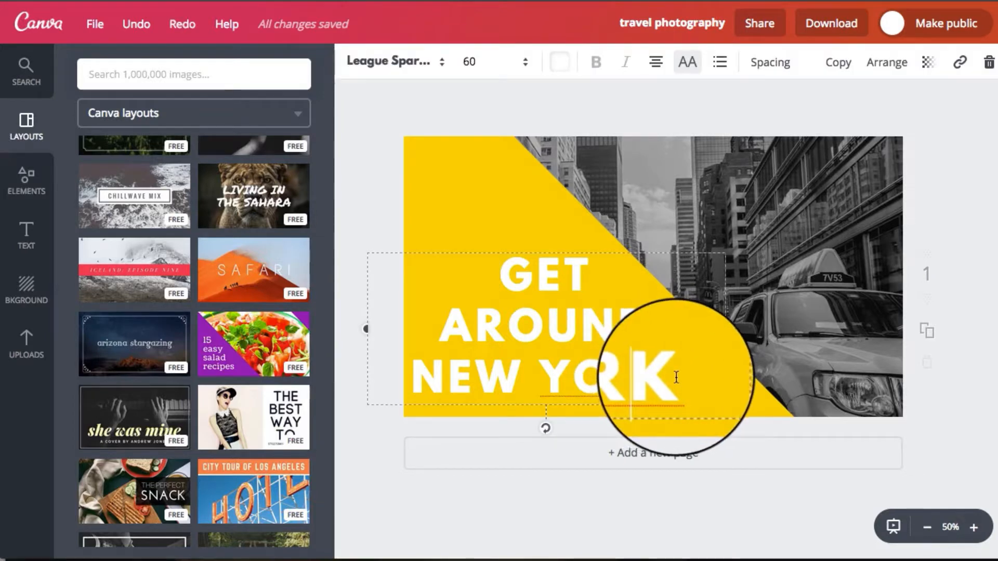
{"action": "left_click_drag", "start_coordinate": [677, 379], "coordinate": [491, 258]}
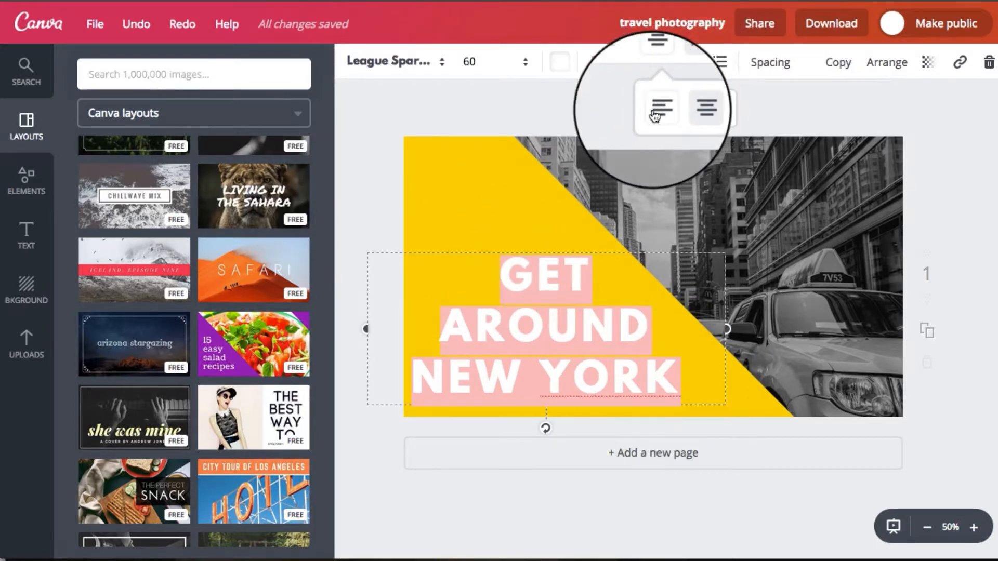
{"action": "left_click", "coordinate": [659, 108]}
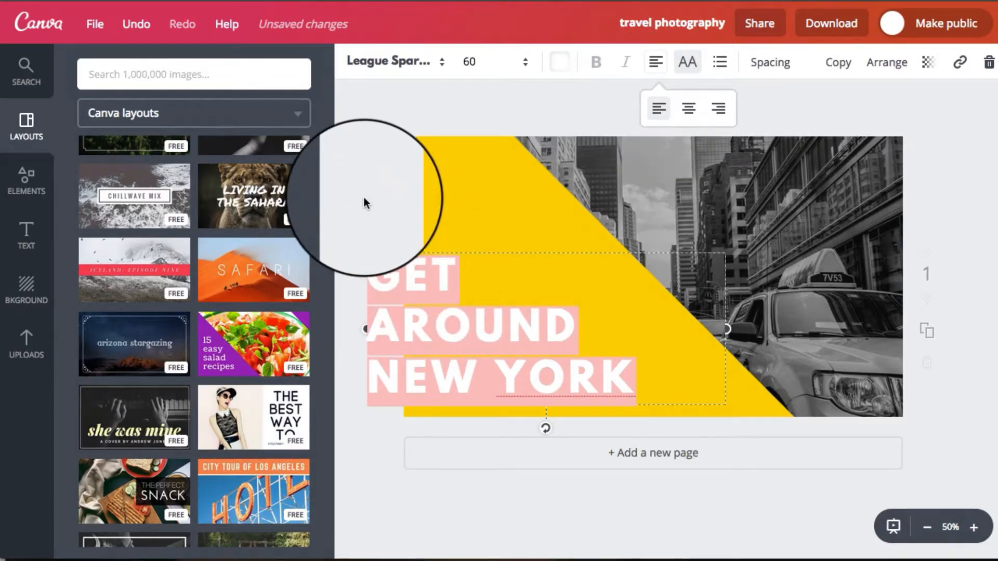
{"action": "left_click", "coordinate": [416, 346]}
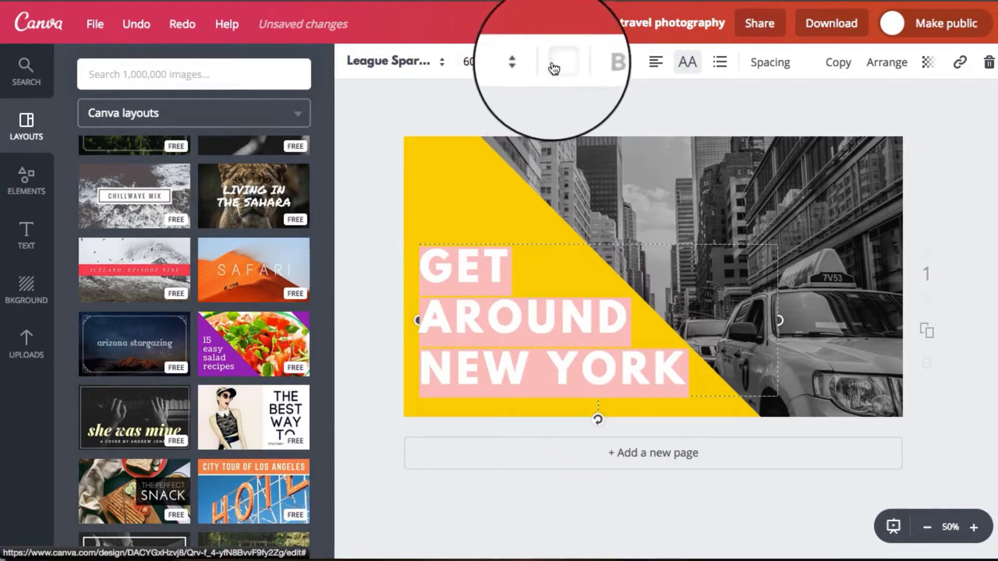
- Colour the "GET AROUND NEW YORK" heading black from the default palette
{"action": "left_click", "coordinate": [554, 68]}
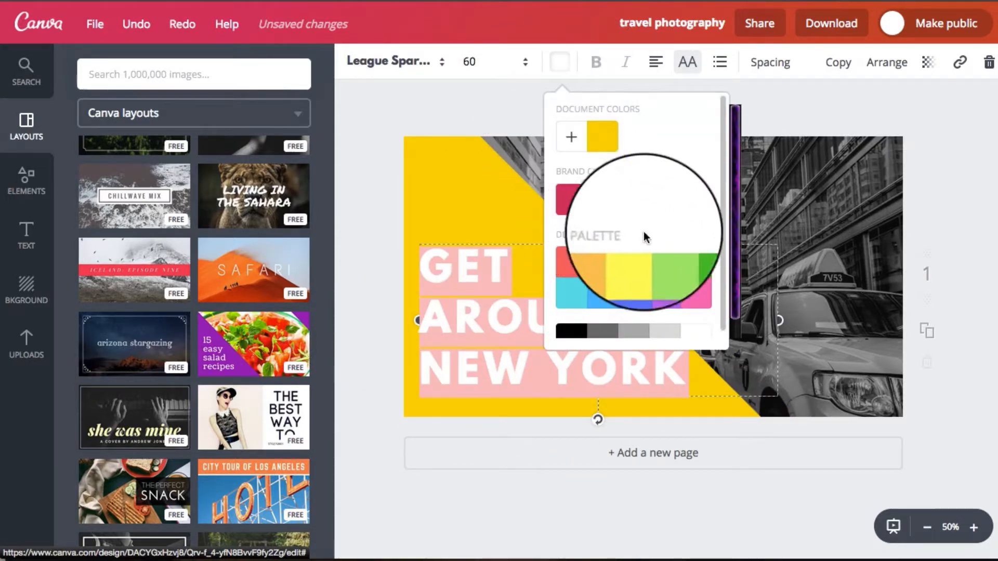
{"action": "left_click", "coordinate": [567, 338]}
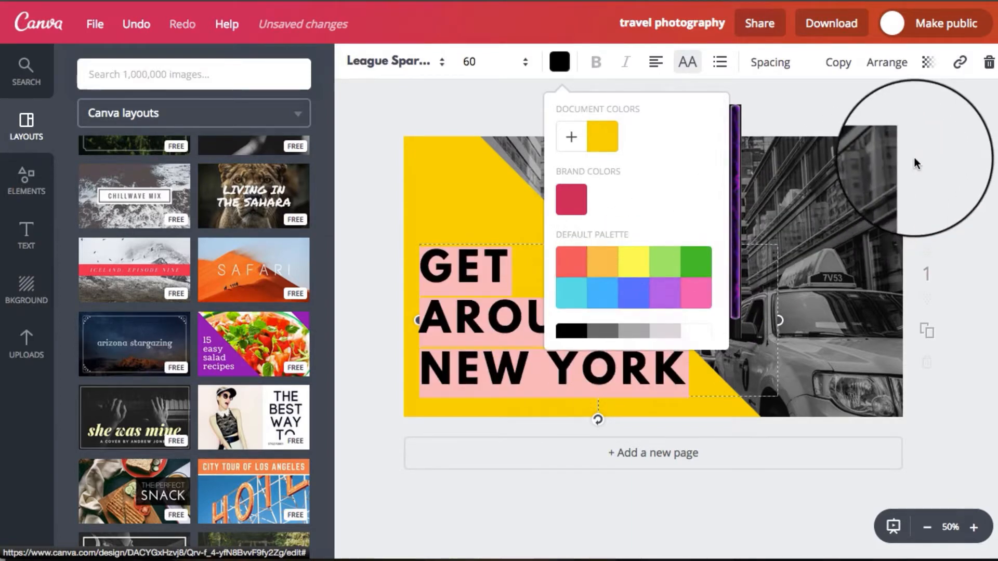
{"action": "left_click", "coordinate": [983, 171]}
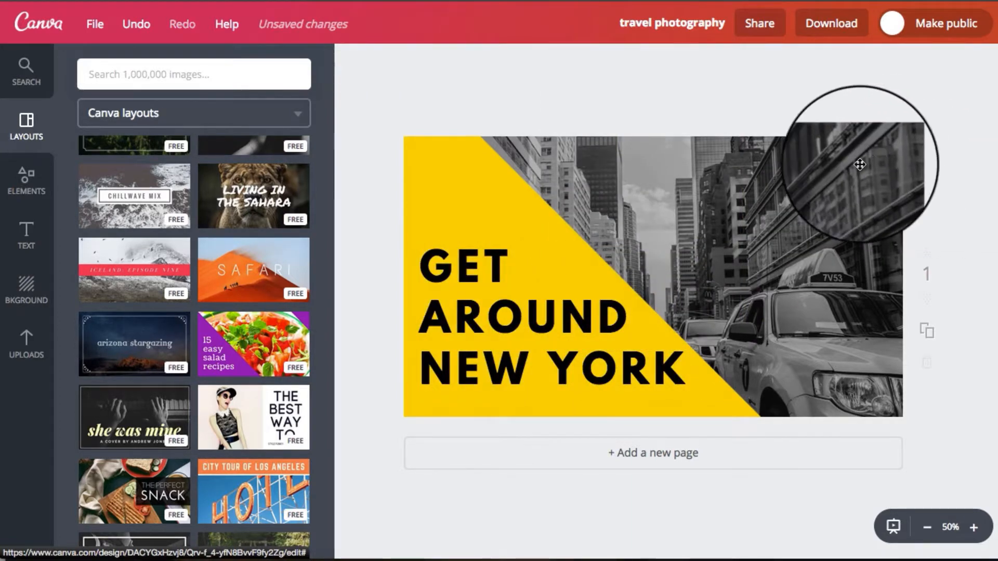
- Check the fonts available for the "GET AROUND NEW YORK" heading, keeping League Spartan
{"action": "left_click", "coordinate": [683, 378]}
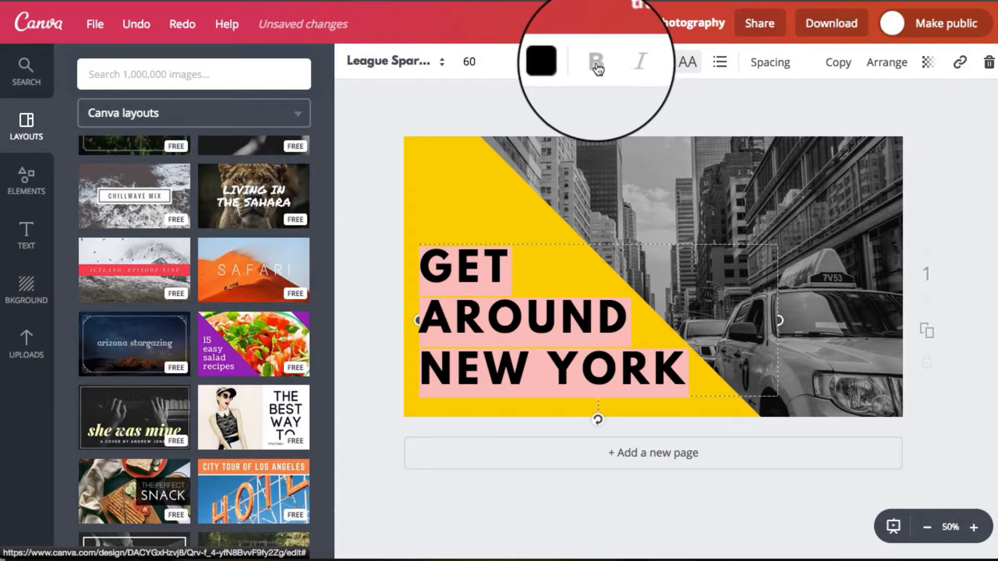
{"action": "left_click", "coordinate": [444, 64]}
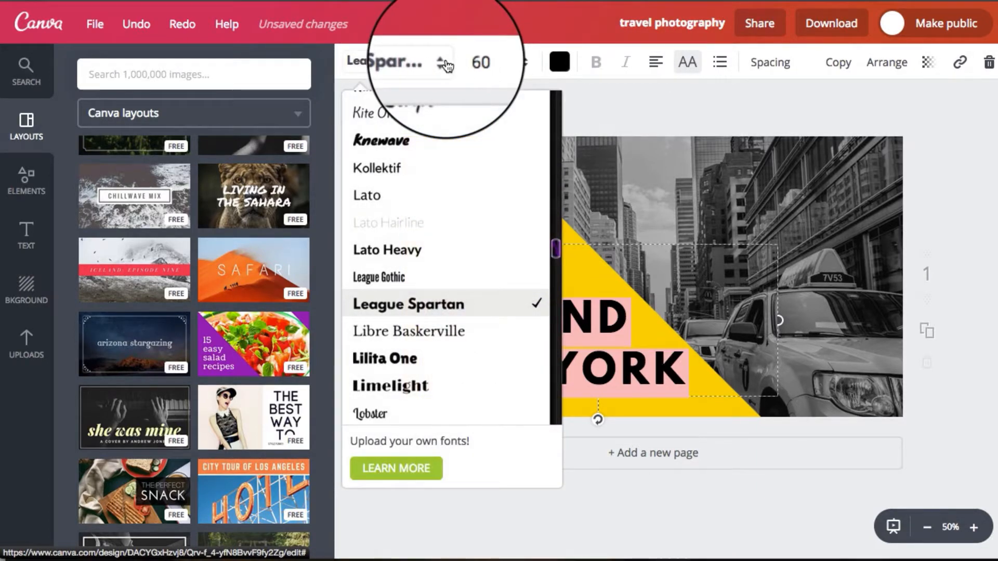
{"action": "left_click", "coordinate": [607, 97]}
{"action": "left_click", "coordinate": [803, 97]}
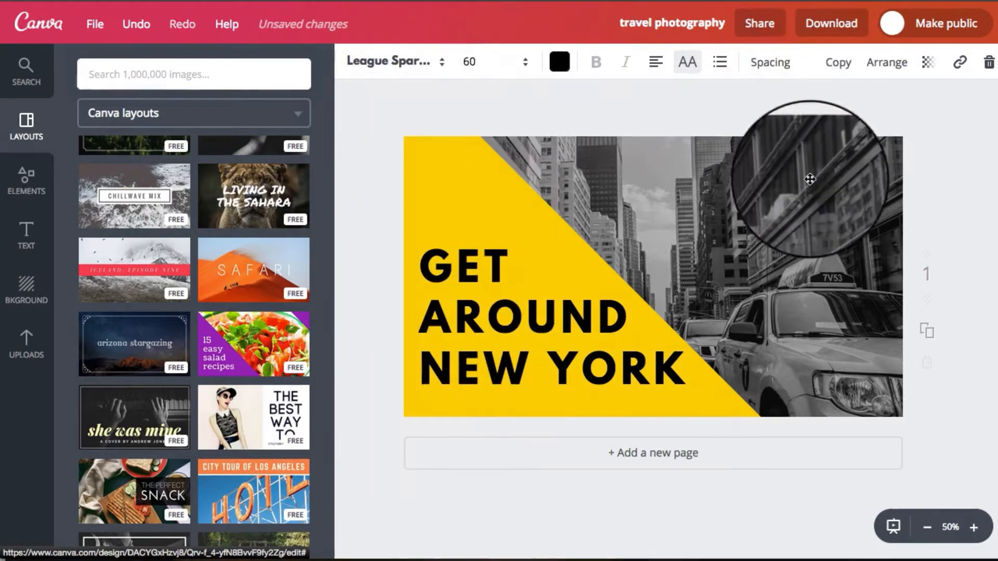
- Set the transparency of the New York street photo to 77
{"action": "left_click", "coordinate": [845, 196]}
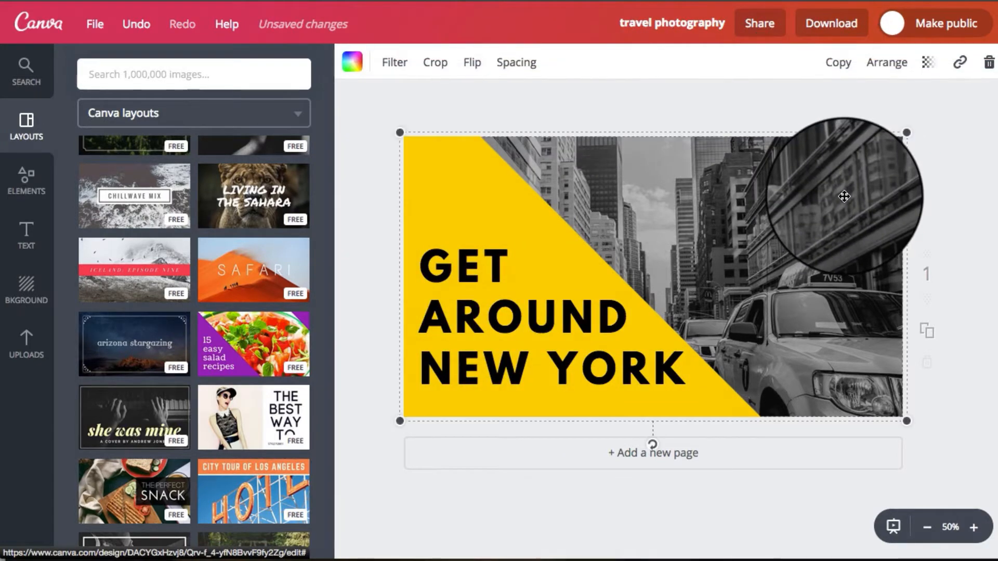
{"action": "left_click", "coordinate": [959, 71]}
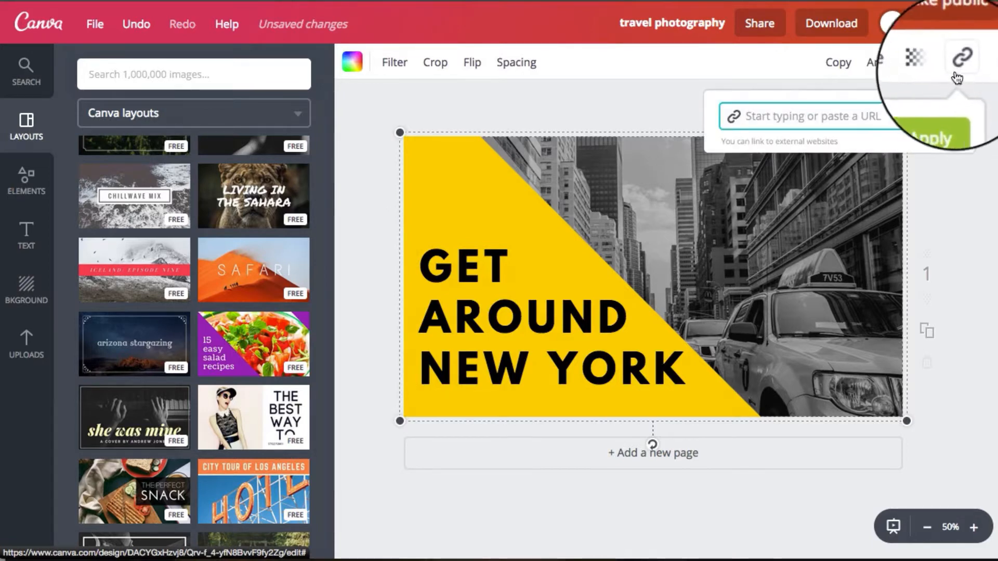
{"action": "left_click", "coordinate": [931, 67]}
{"action": "left_click_drag", "start_coordinate": [899, 107], "coordinate": [874, 107]}
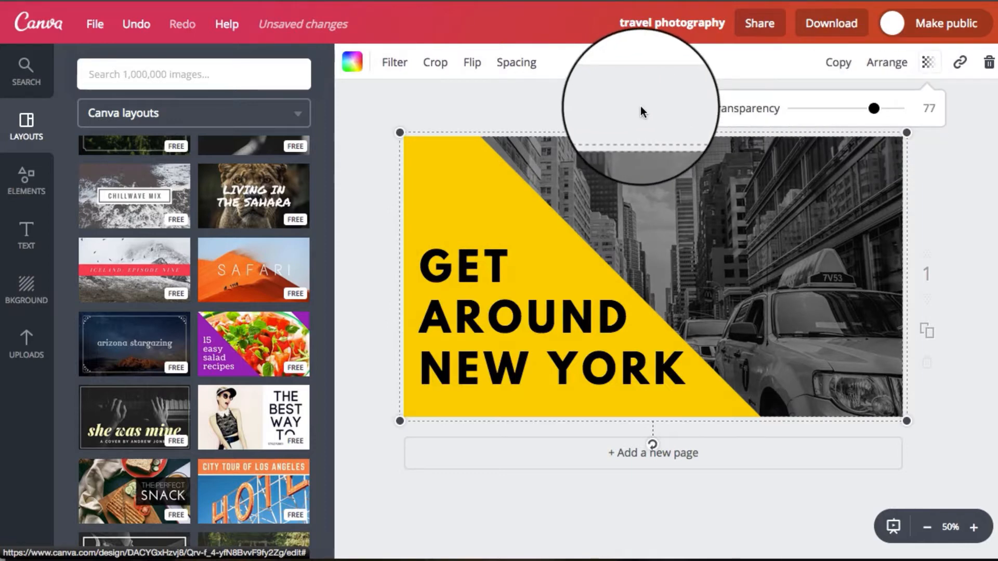
{"action": "left_click", "coordinate": [640, 112]}
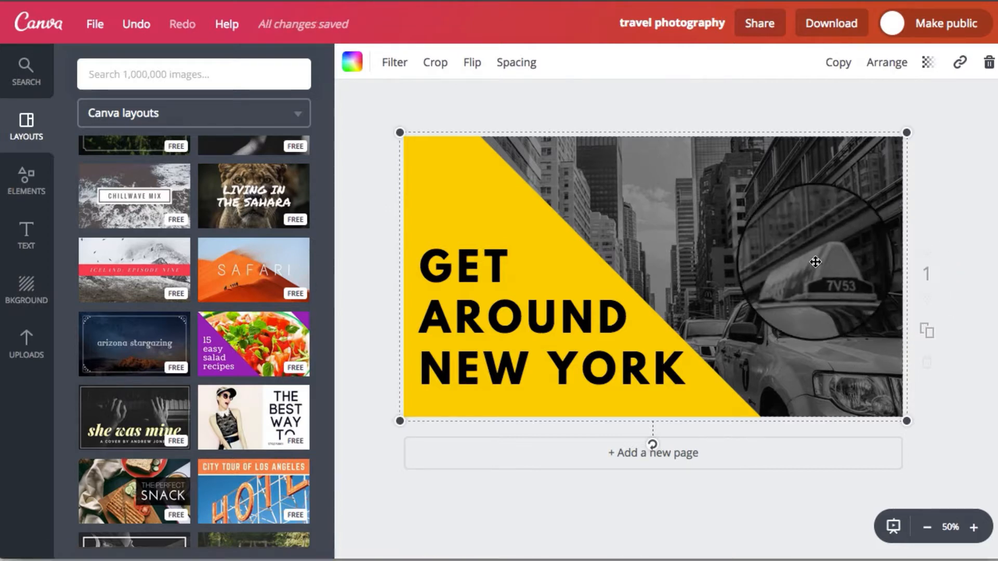
- Move the heading slightly up and left on the yellow triangle and make the street photo more transparent
{"action": "mouse_move", "coordinate": [595, 310]}
{"action": "left_mouse_down"}
{"action": "mouse_move", "coordinate": [588, 291]}
{"action": "mouse_move", "coordinate": [592, 301]}
{"action": "left_mouse_up"}
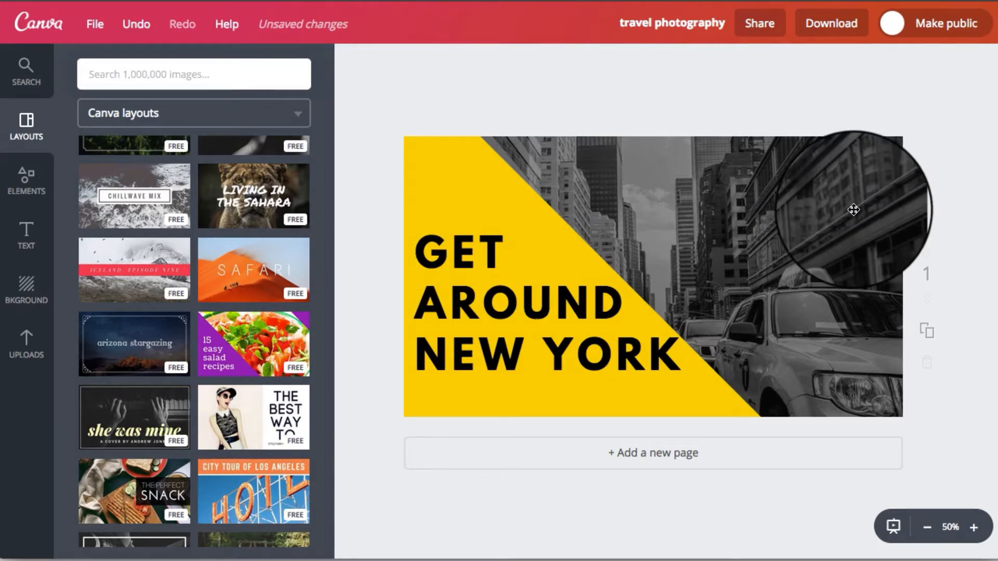
{"action": "left_click", "coordinate": [854, 210]}
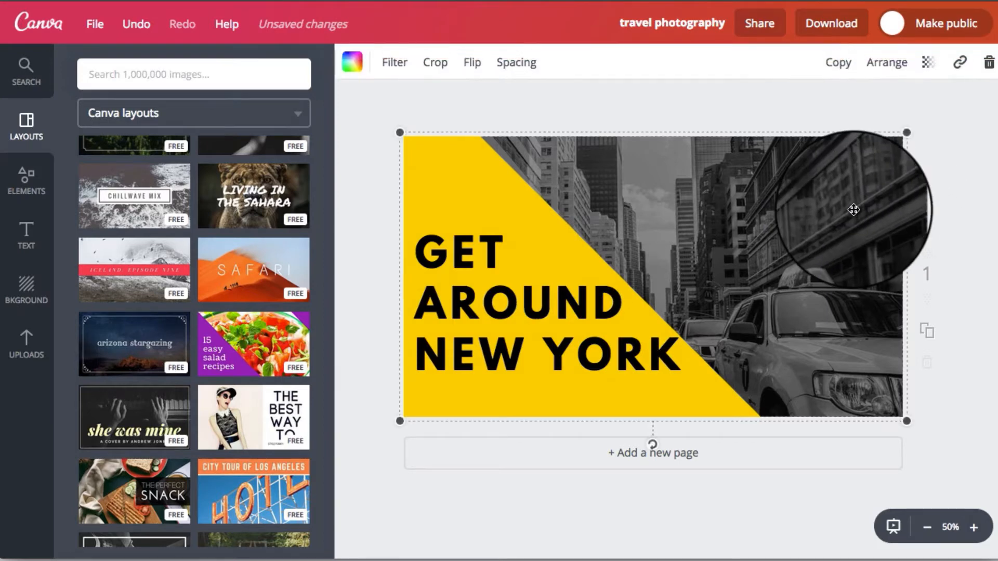
{"action": "left_click", "coordinate": [928, 63]}
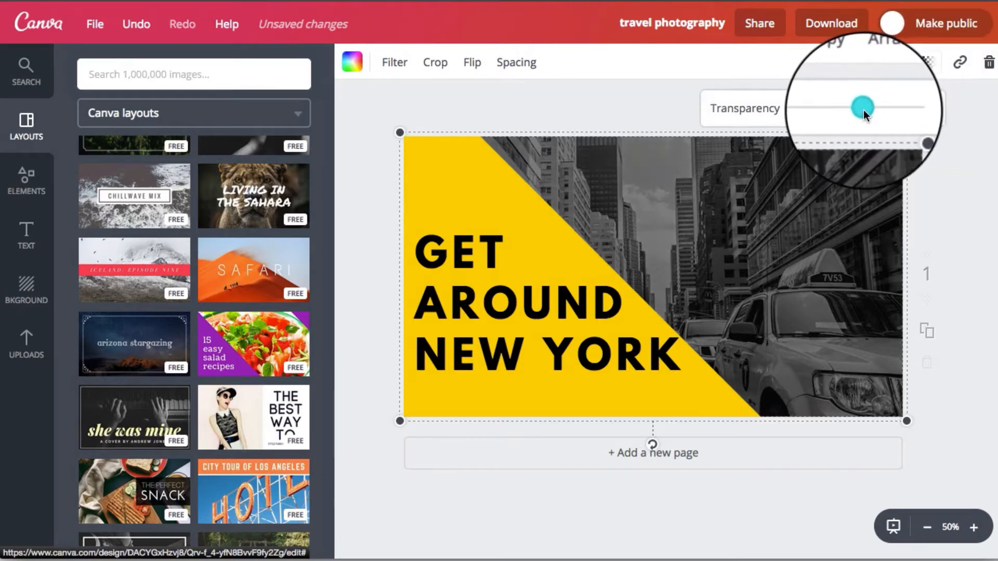
{"action": "left_click_drag", "start_coordinate": [863, 110], "coordinate": [857, 110]}
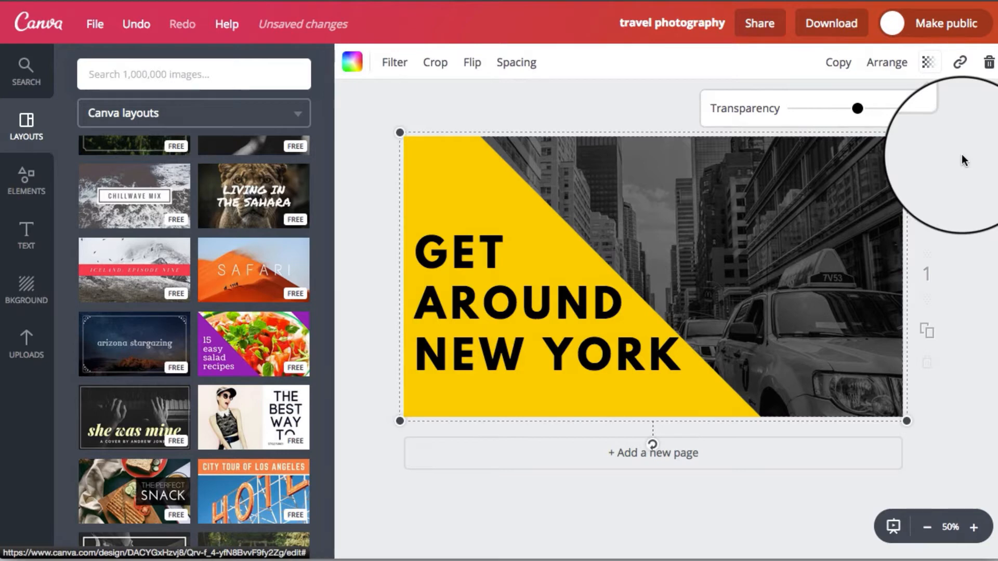